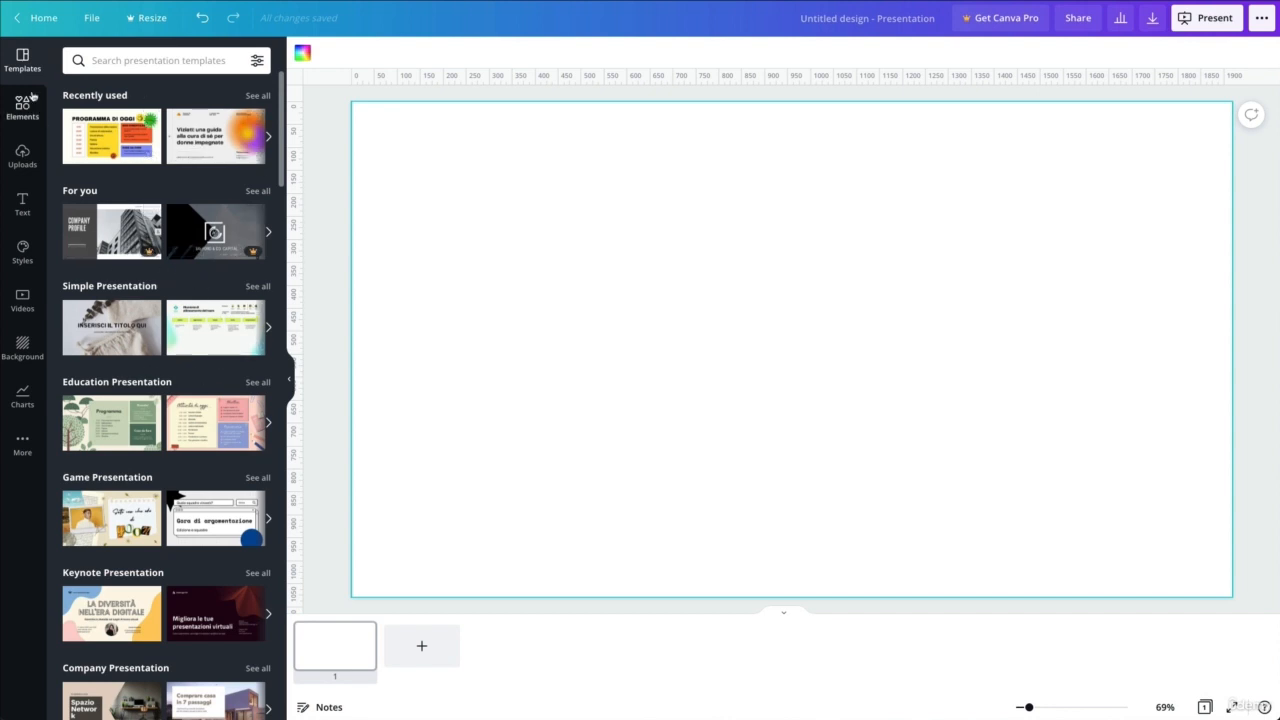
Step: Apply the "Programma di oggi" template to the first page and add a second page to the presentation
{"action": "left_click", "coordinate": [114, 146]}
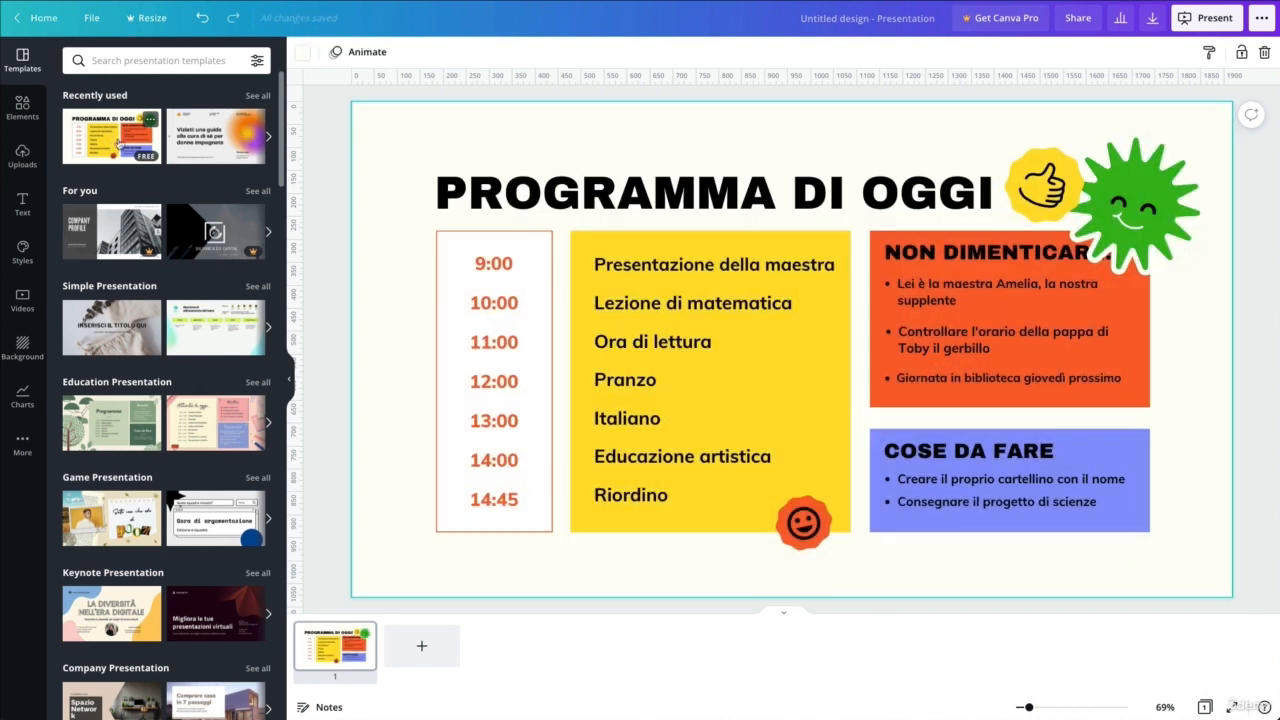
{"action": "left_click", "coordinate": [421, 648]}
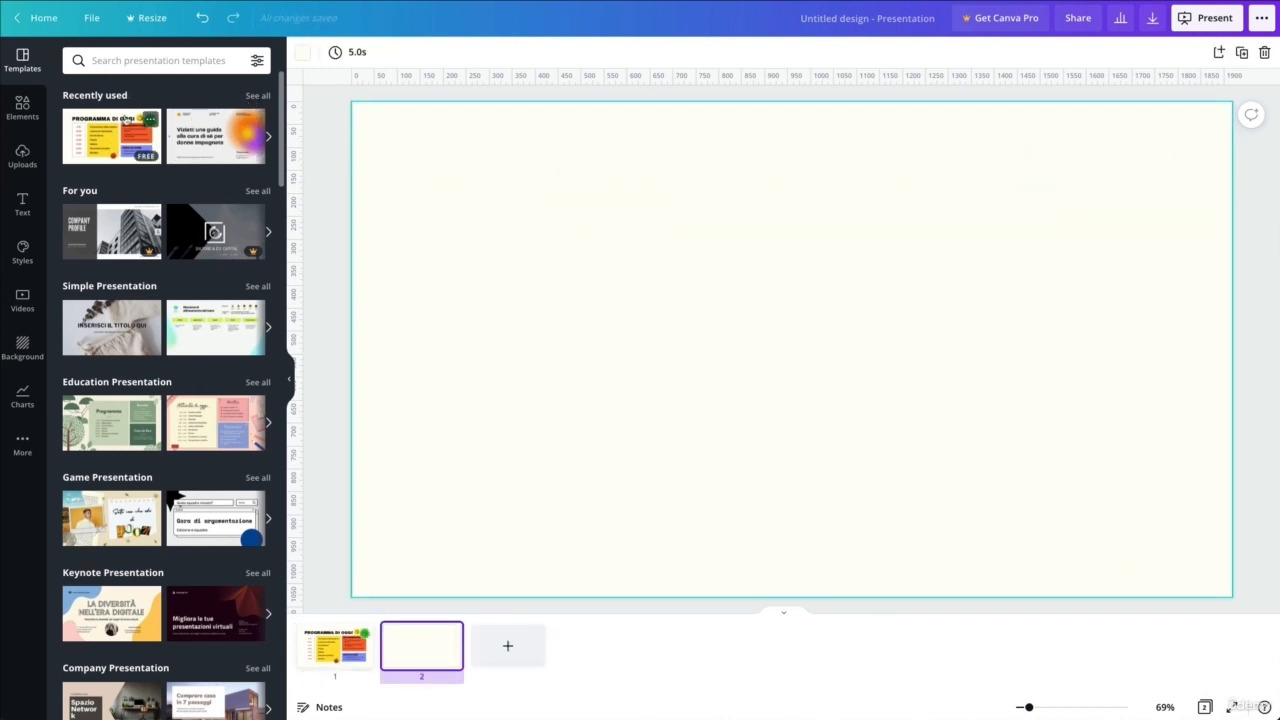
{"action": "left_click", "coordinate": [150, 120]}
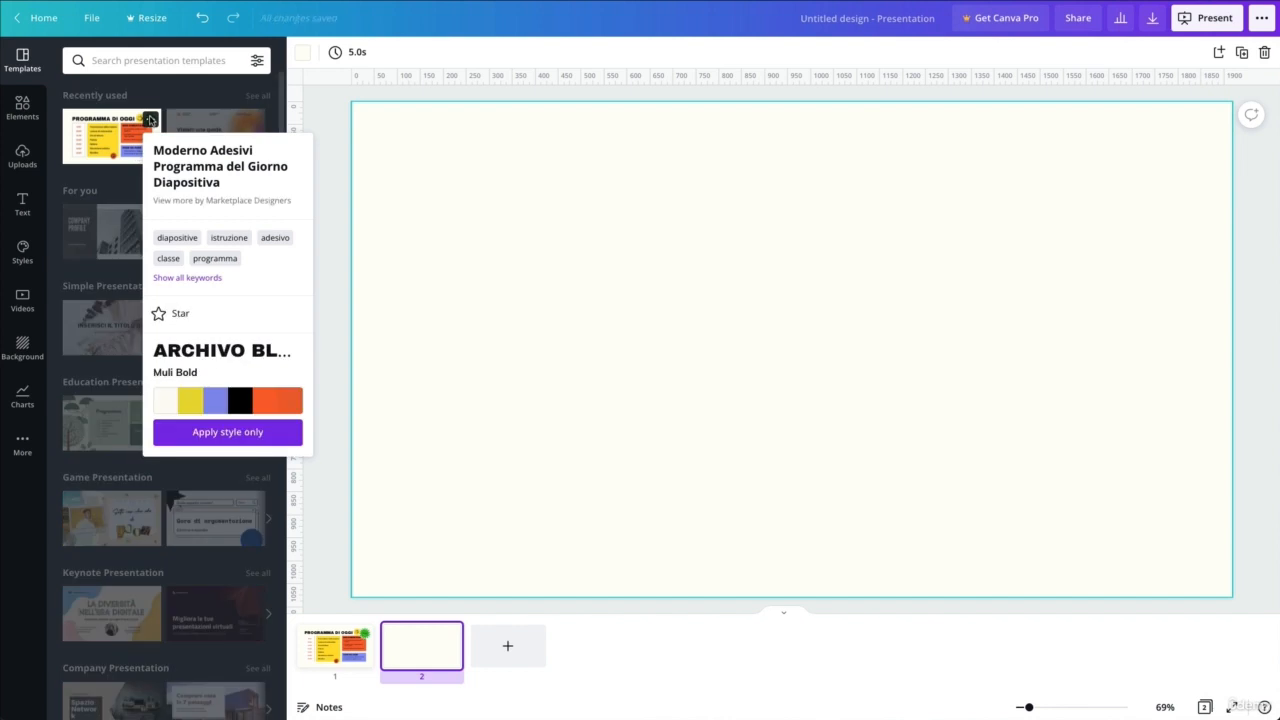
{"action": "left_click", "coordinate": [171, 115]}
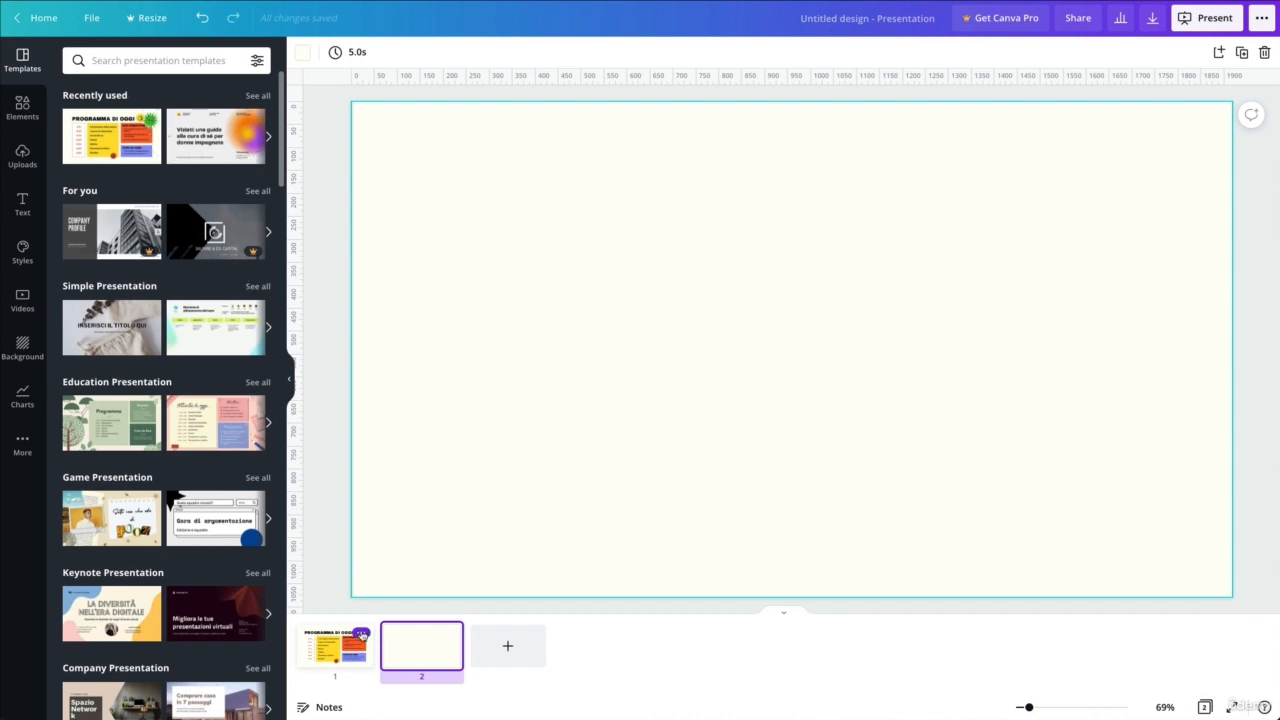
Step: Apply the cover of the "Blu e Nero Semplice e Professionale" template from the Sales Presentation category to page 1
{"action": "left_click", "coordinate": [361, 633]}
{"action": "scroll", "coordinate": [180, 480], "scroll_direction": "down", "scroll_amount": 4}
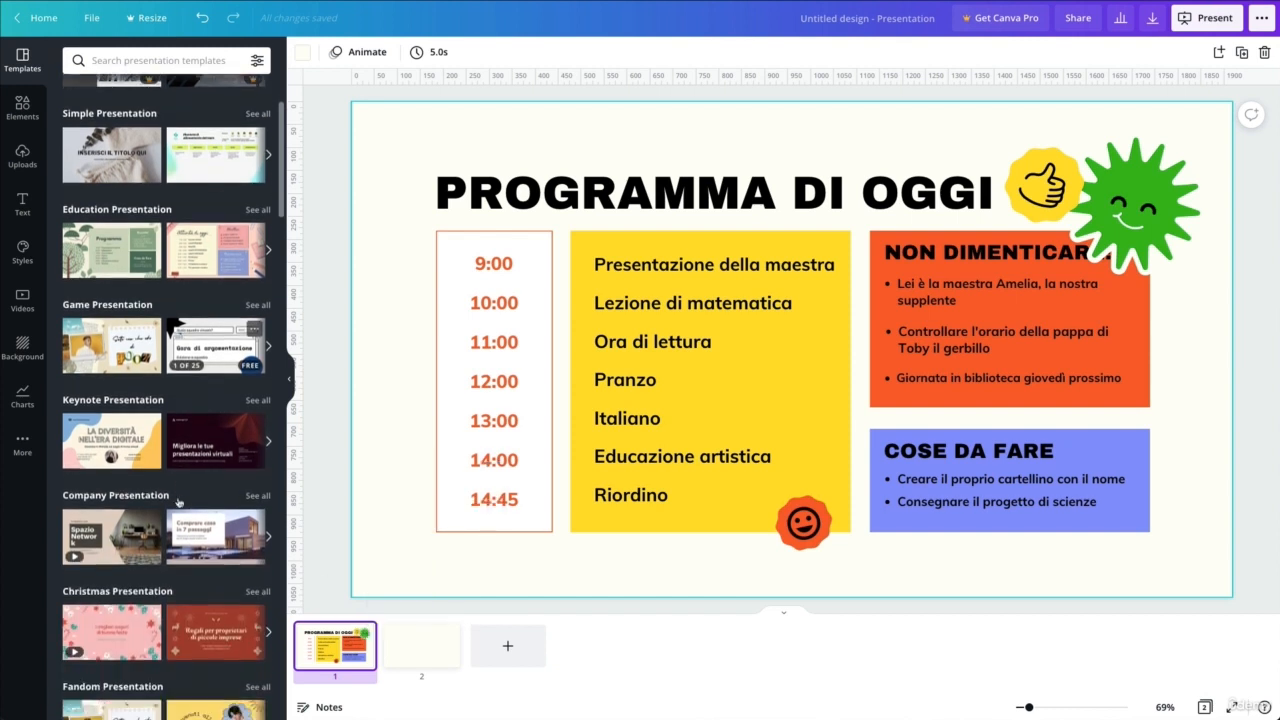
{"action": "scroll", "coordinate": [195, 413], "scroll_direction": "down", "scroll_amount": 3}
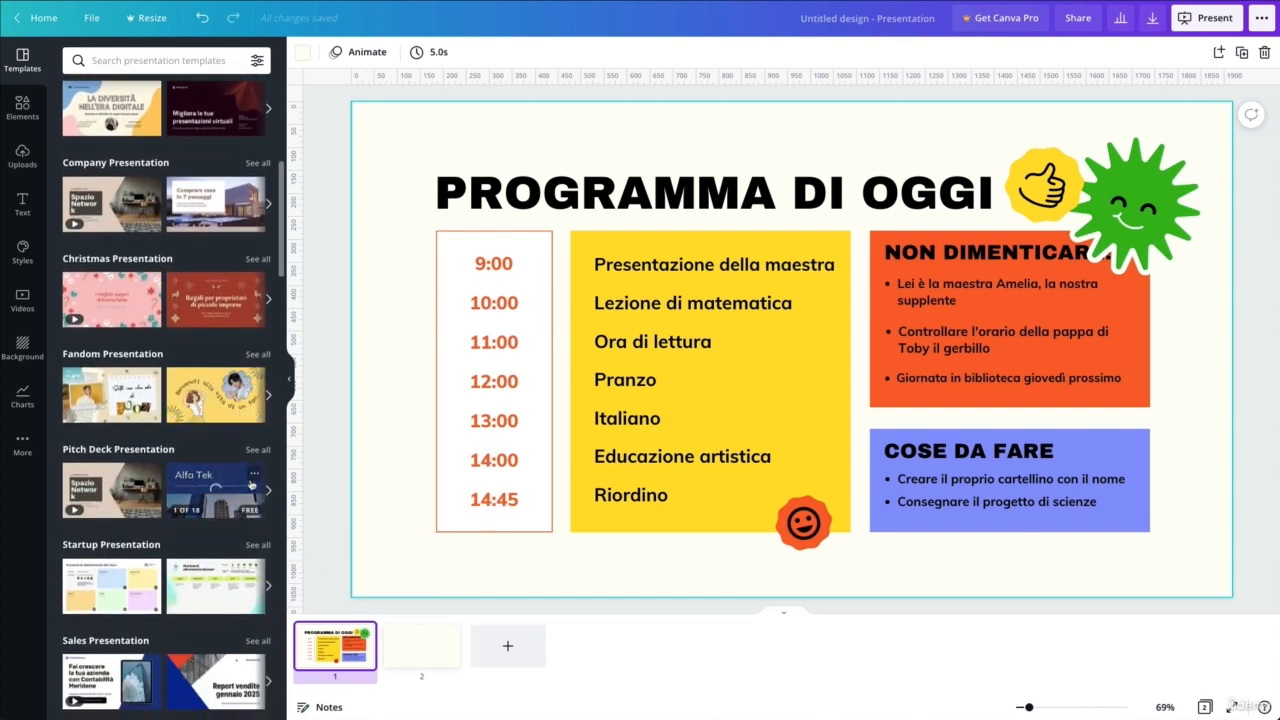
{"action": "left_click", "coordinate": [255, 552]}
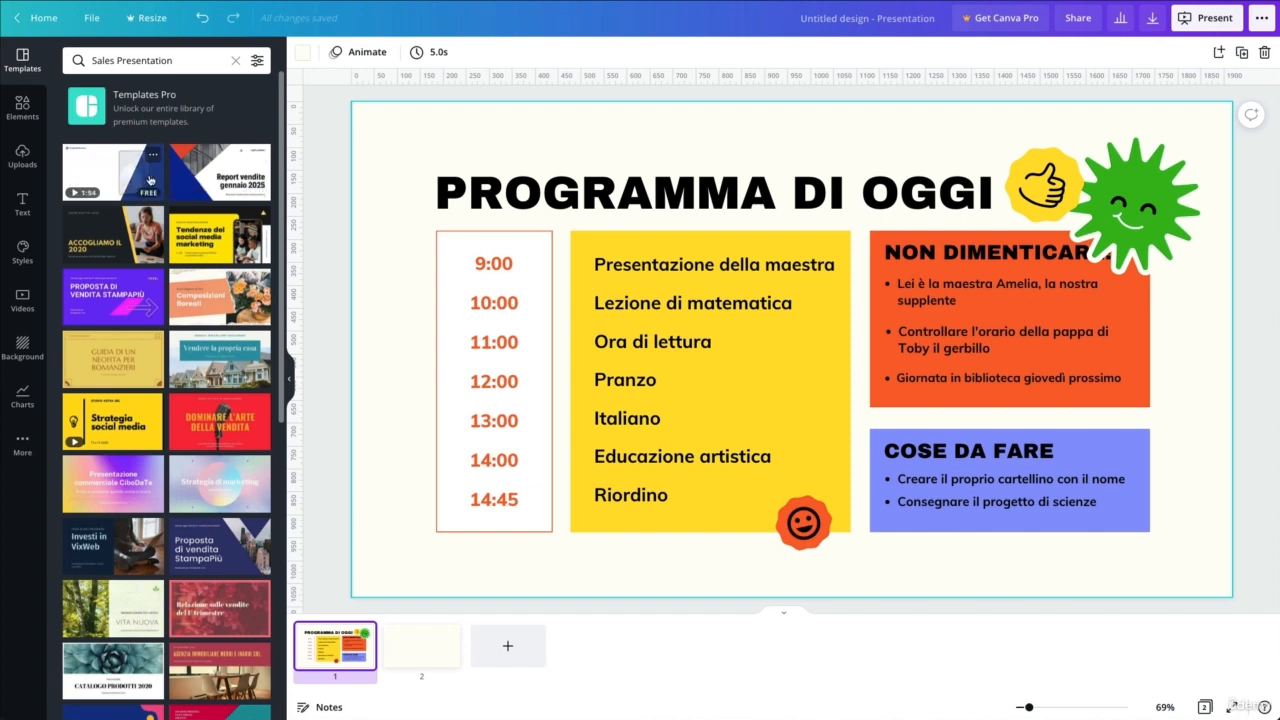
{"action": "left_click", "coordinate": [138, 188]}
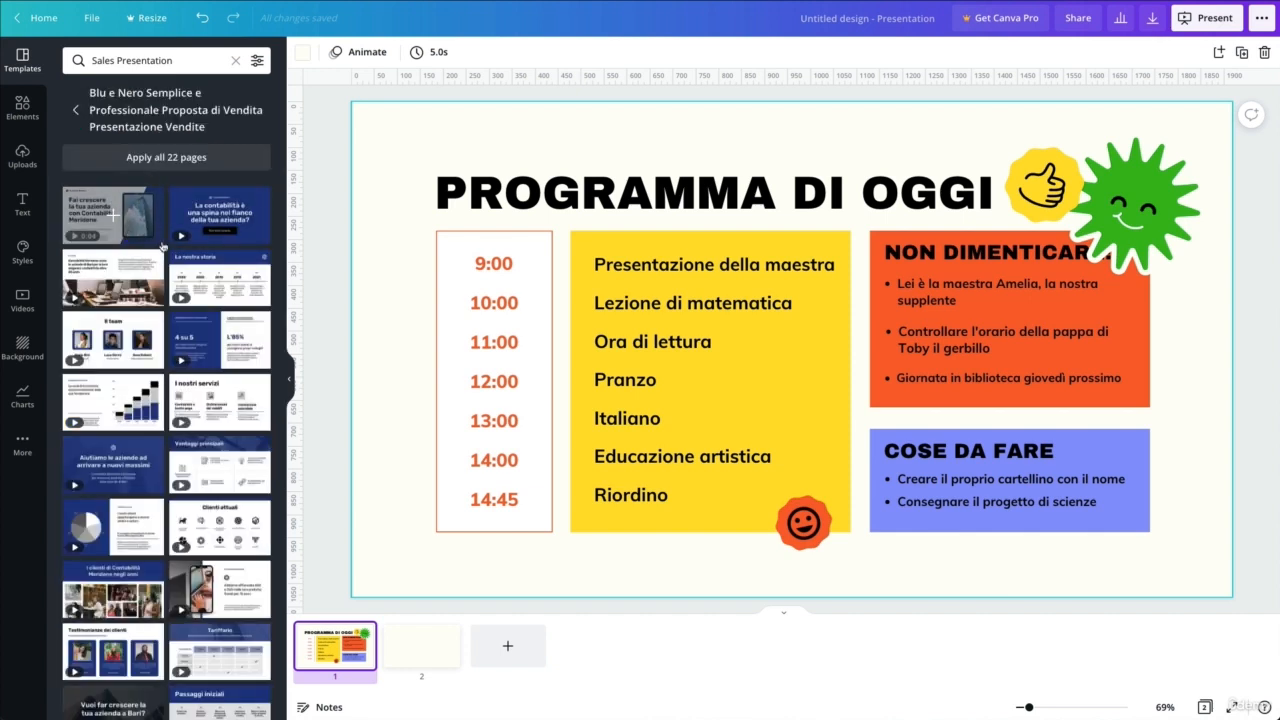
{"action": "left_click", "coordinate": [116, 210]}
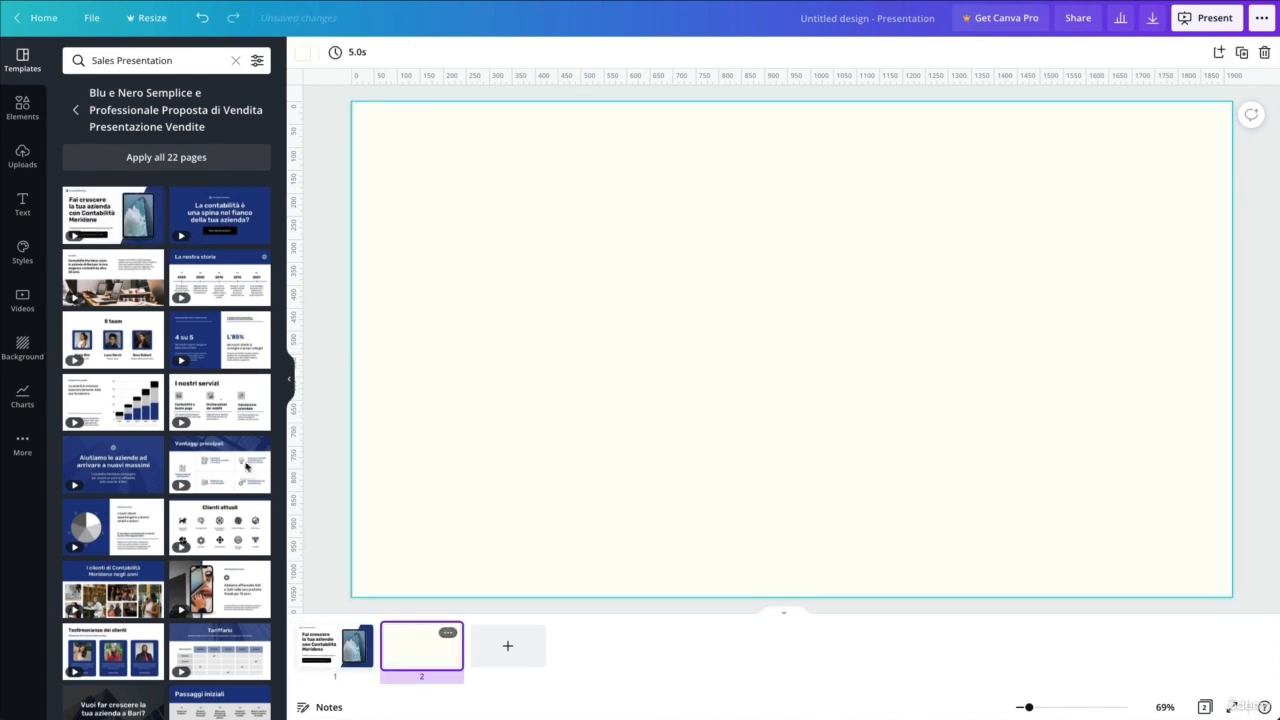
Step: Apply the template's "4 su 5 / L'85%" statistics layout to page 2 and extend the presentation to four pages
{"action": "left_click", "coordinate": [116, 276]}
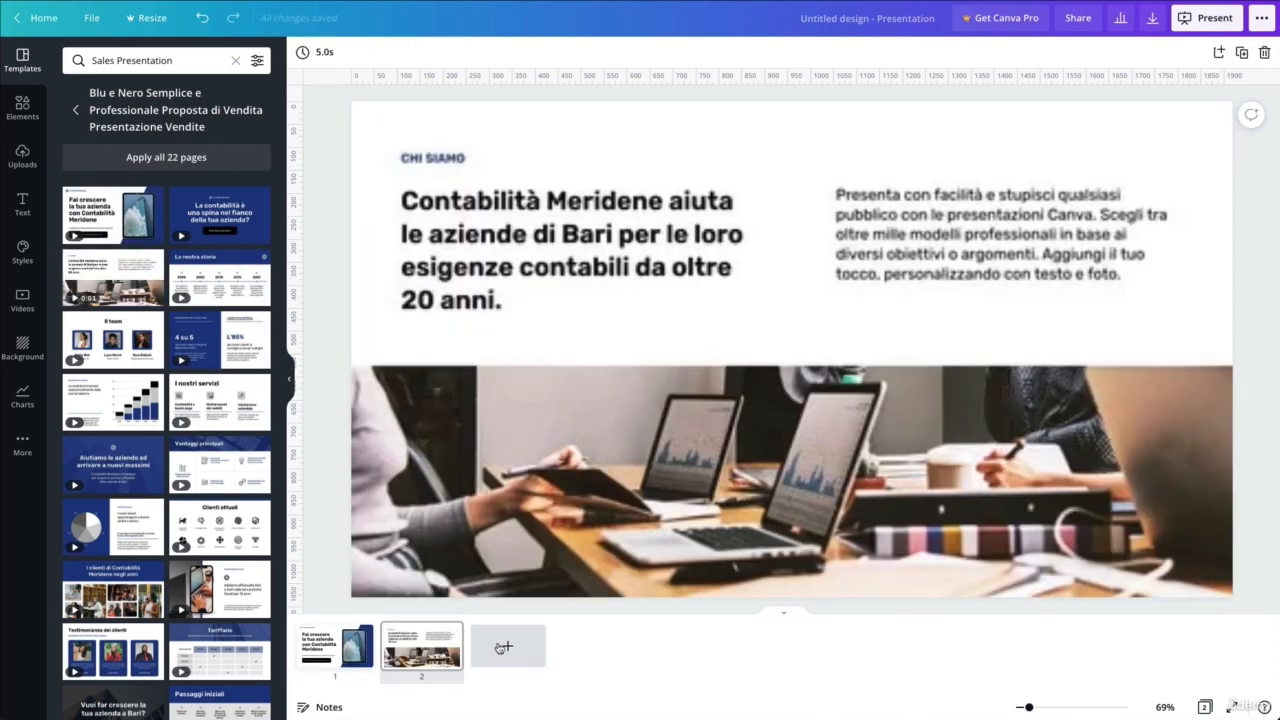
{"action": "left_click", "coordinate": [245, 363]}
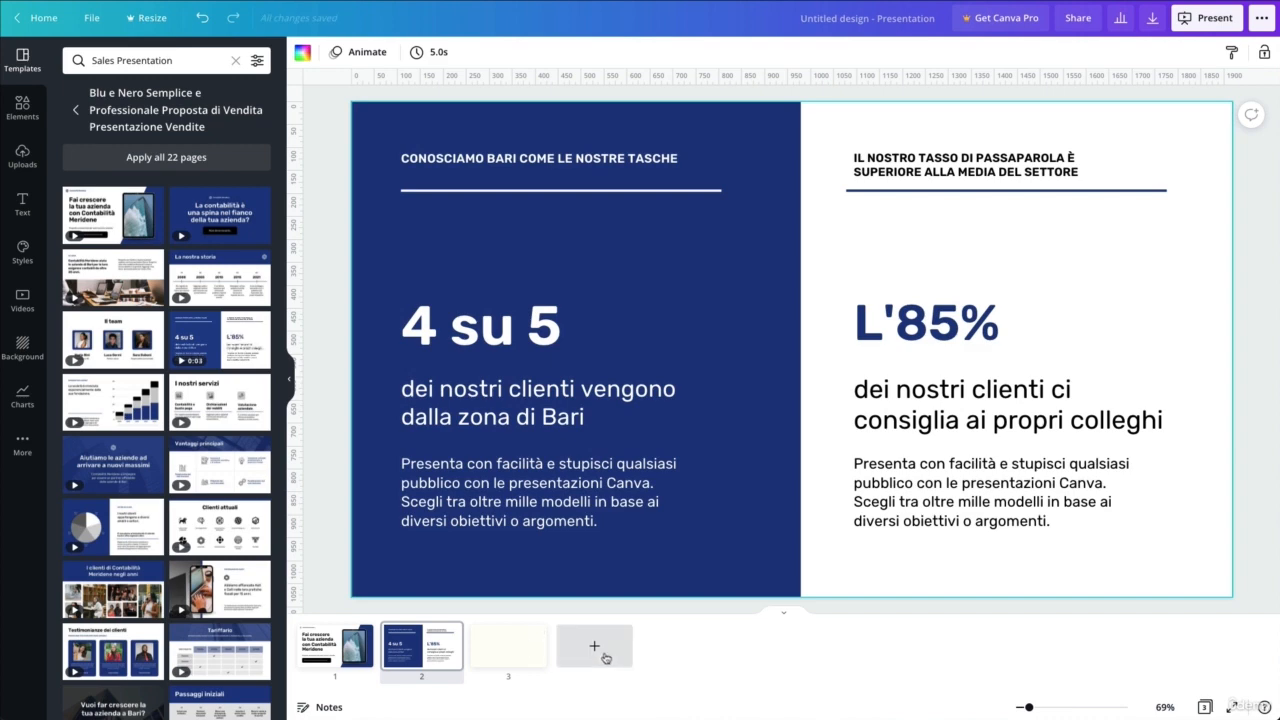
{"action": "left_click", "coordinate": [594, 648]}
Step: Apply the template's "Aiutiamo le aziende ad arrivare a nuovi massimi" layout to page 3 and the "Clienti attuali" layout to page 4
{"action": "left_click", "coordinate": [504, 647]}
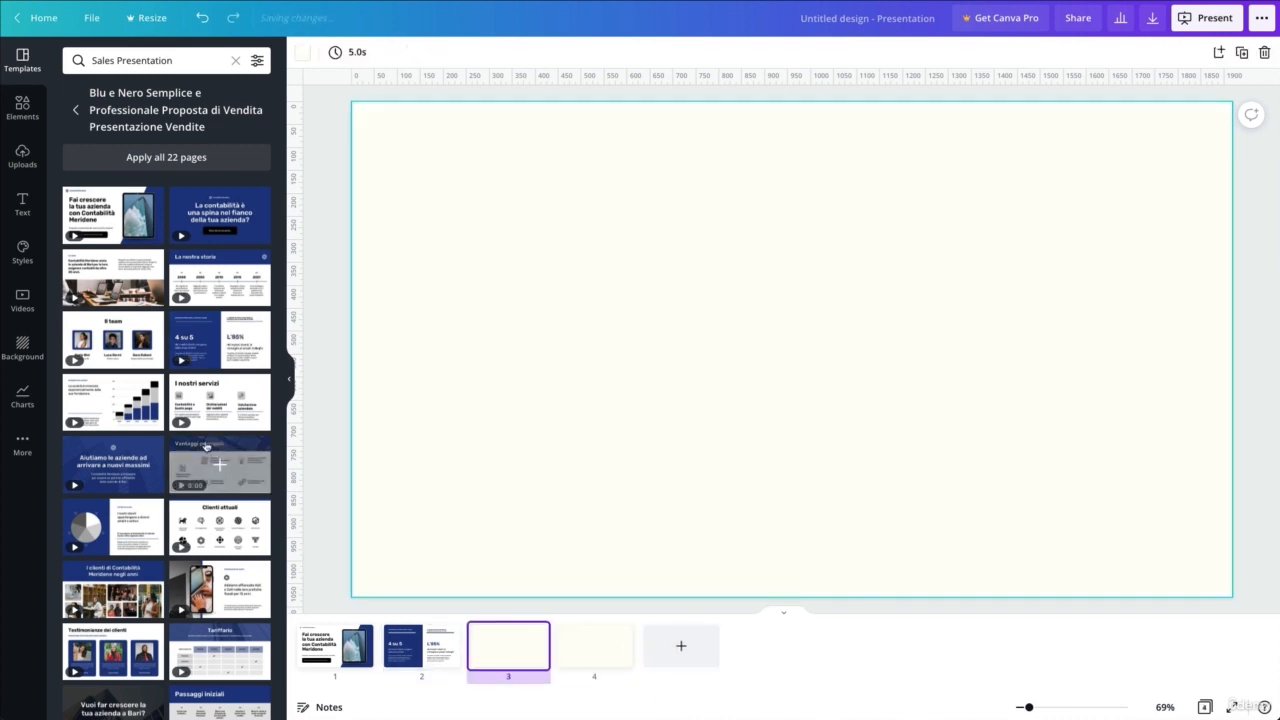
{"action": "left_click", "coordinate": [127, 453]}
{"action": "left_click", "coordinate": [570, 655]}
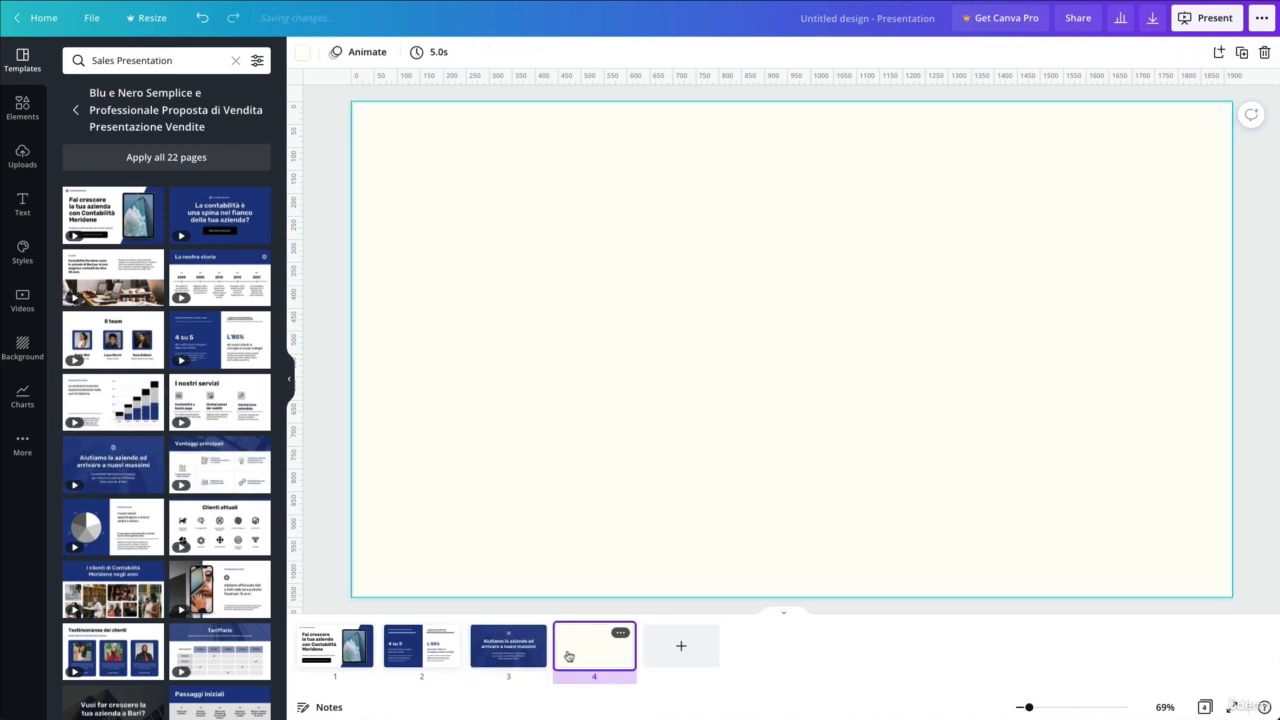
{"action": "left_click", "coordinate": [114, 588]}
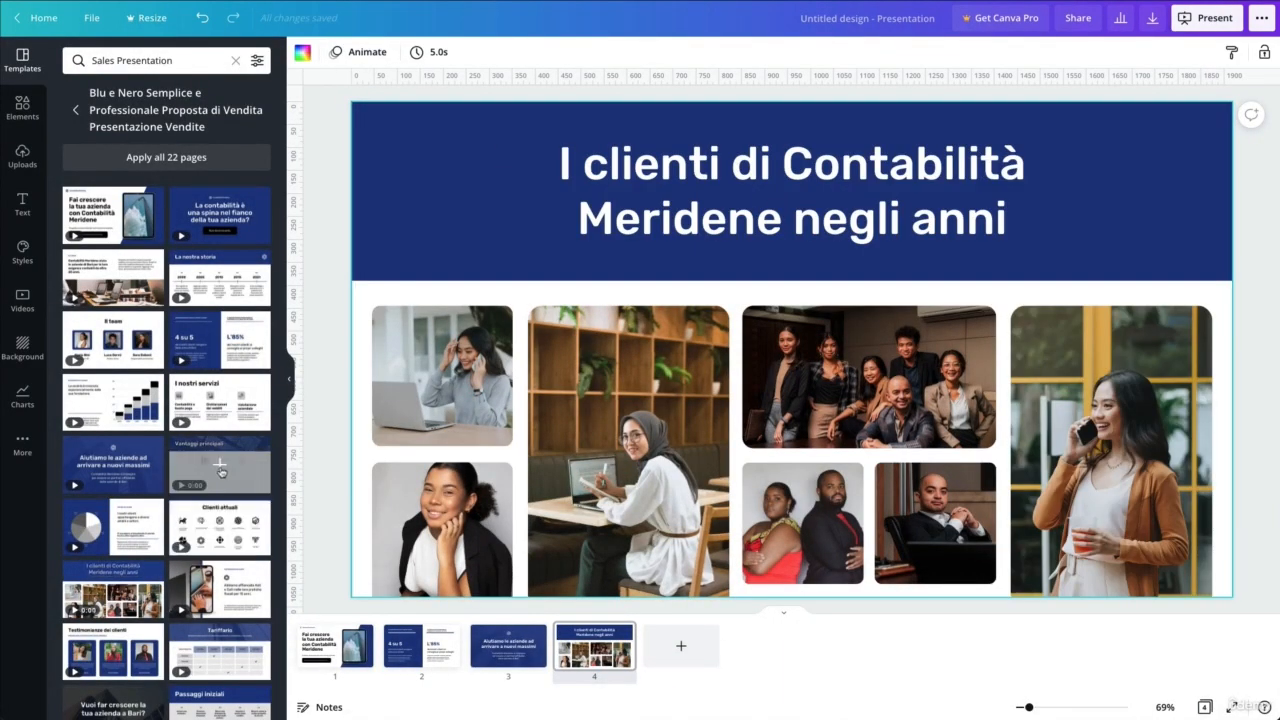
{"action": "left_click", "coordinate": [237, 531]}
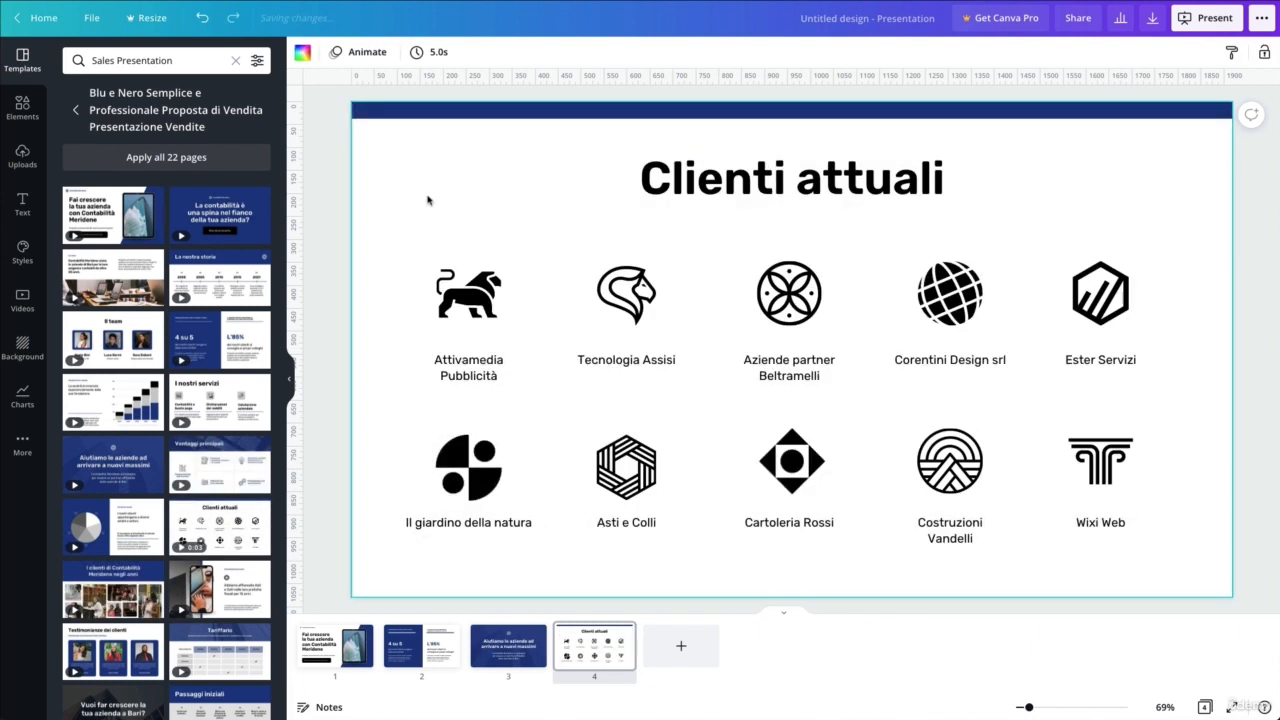
Step: Return to the cover page and display the colour palettes among the available styles
{"action": "left_click", "coordinate": [358, 632]}
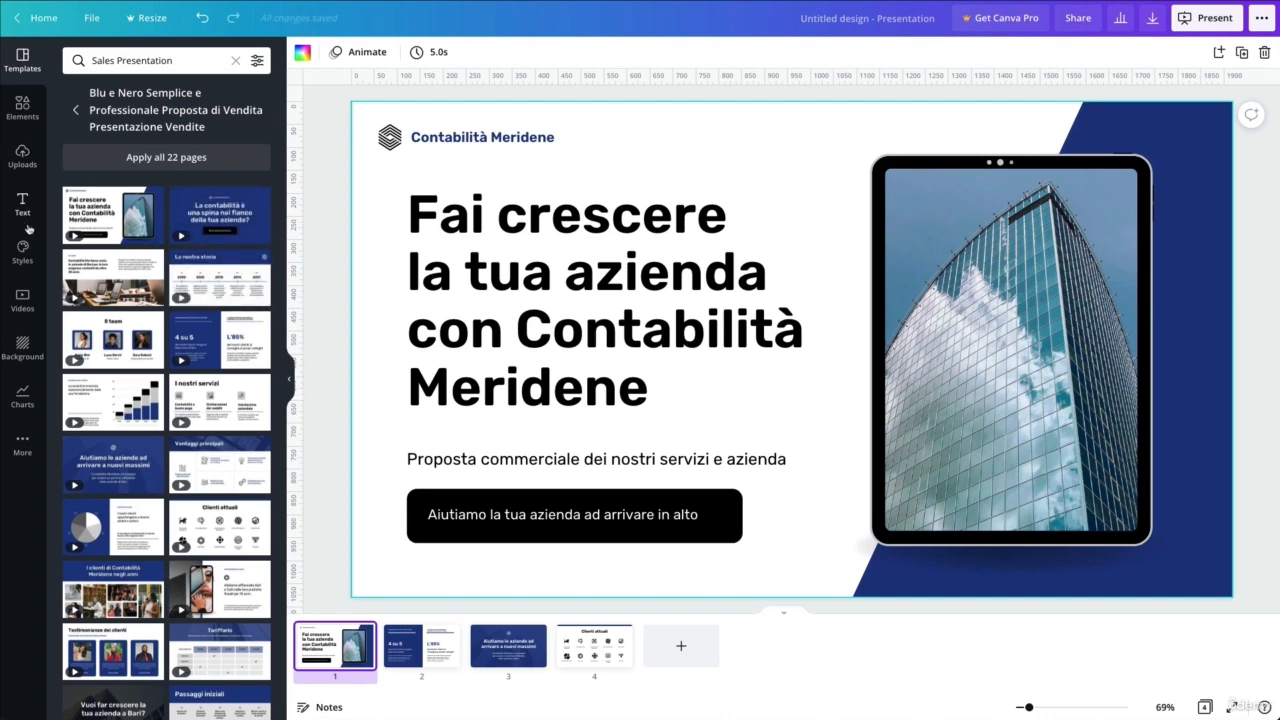
{"action": "left_click", "coordinate": [28, 255]}
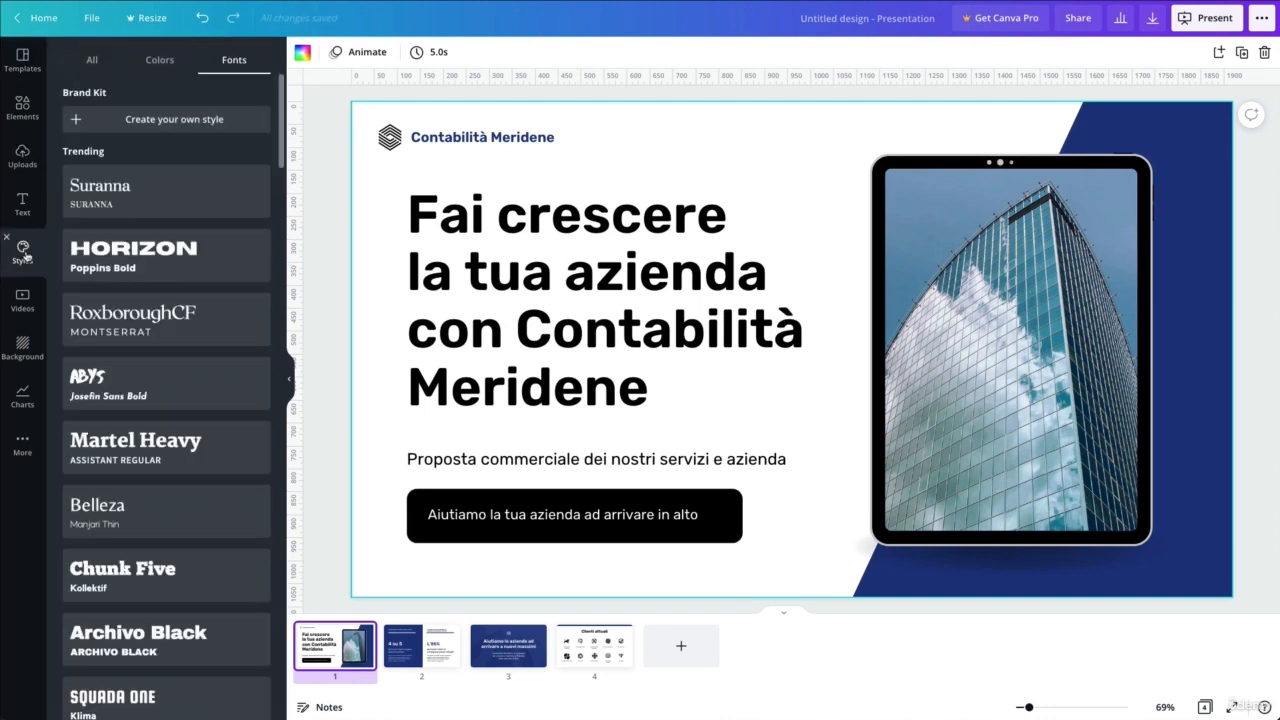
{"action": "left_click", "coordinate": [92, 60]}
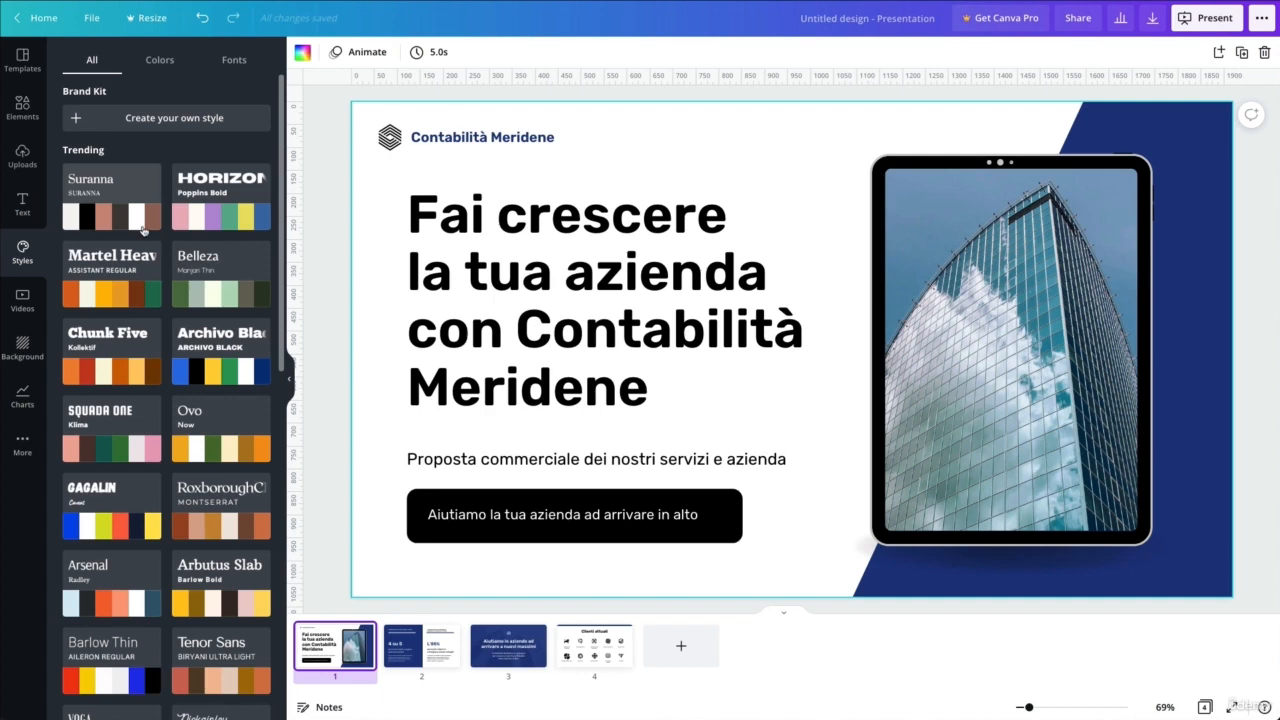
{"action": "left_click", "coordinate": [155, 62]}
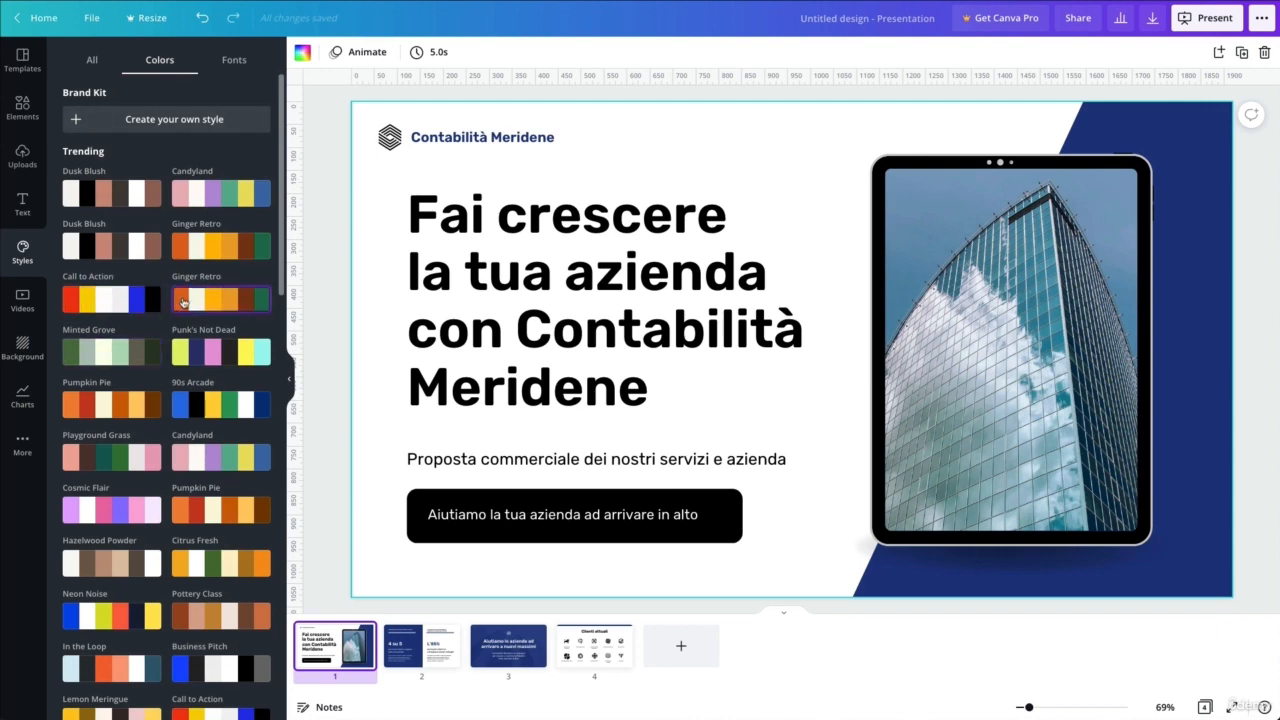
Step: Try the Call to Action colour palette on the cover page and shuffle its colours four times
{"action": "left_click", "coordinate": [135, 300]}
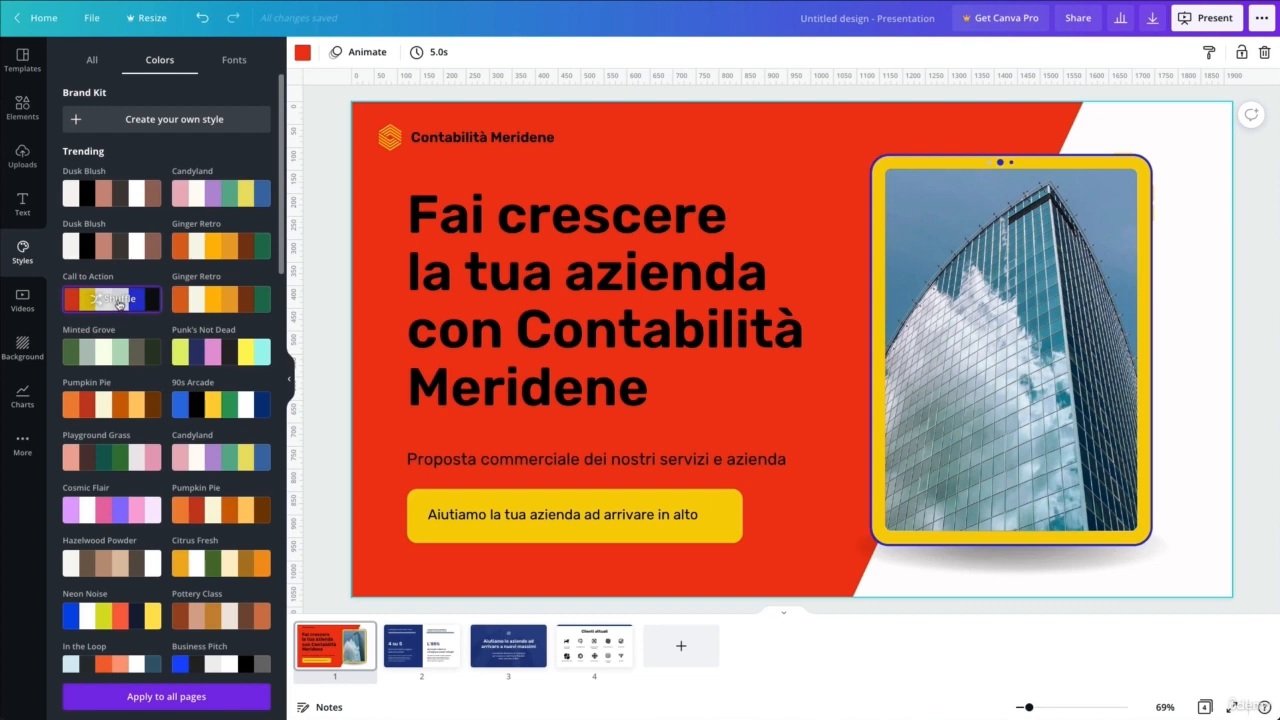
{"action": "left_click", "coordinate": [118, 303]}
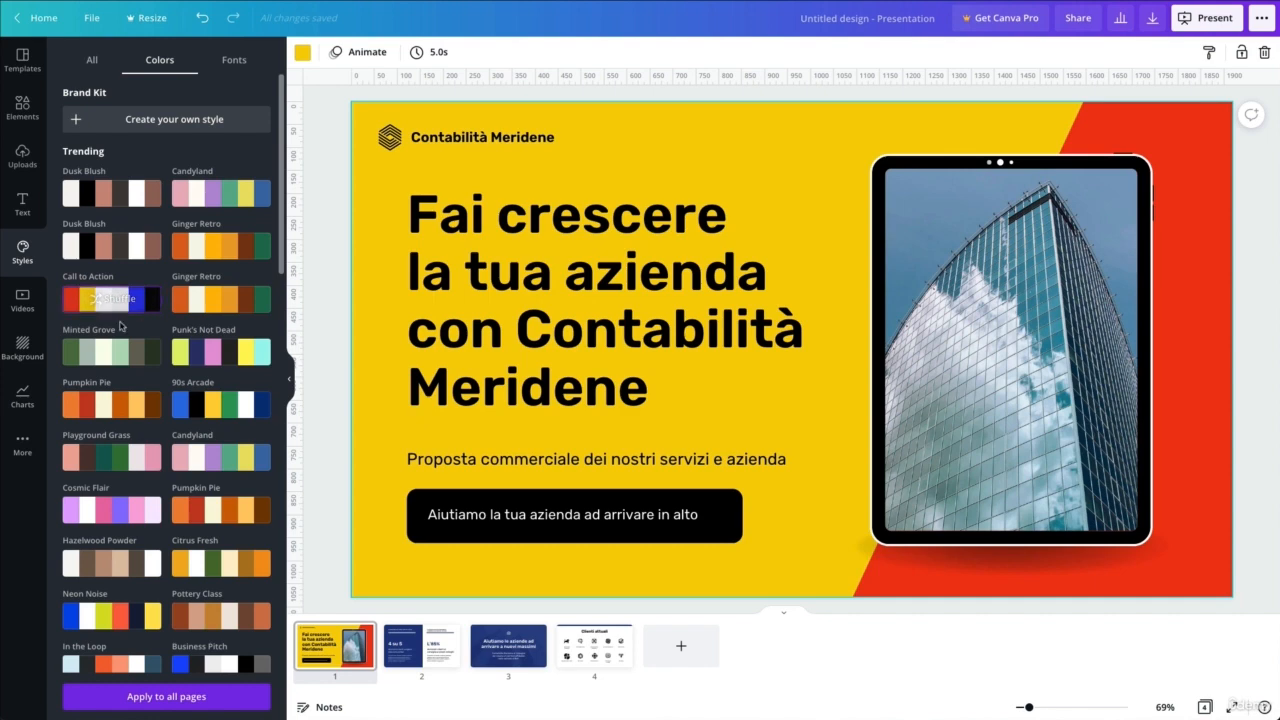
{"action": "left_click", "coordinate": [116, 305]}
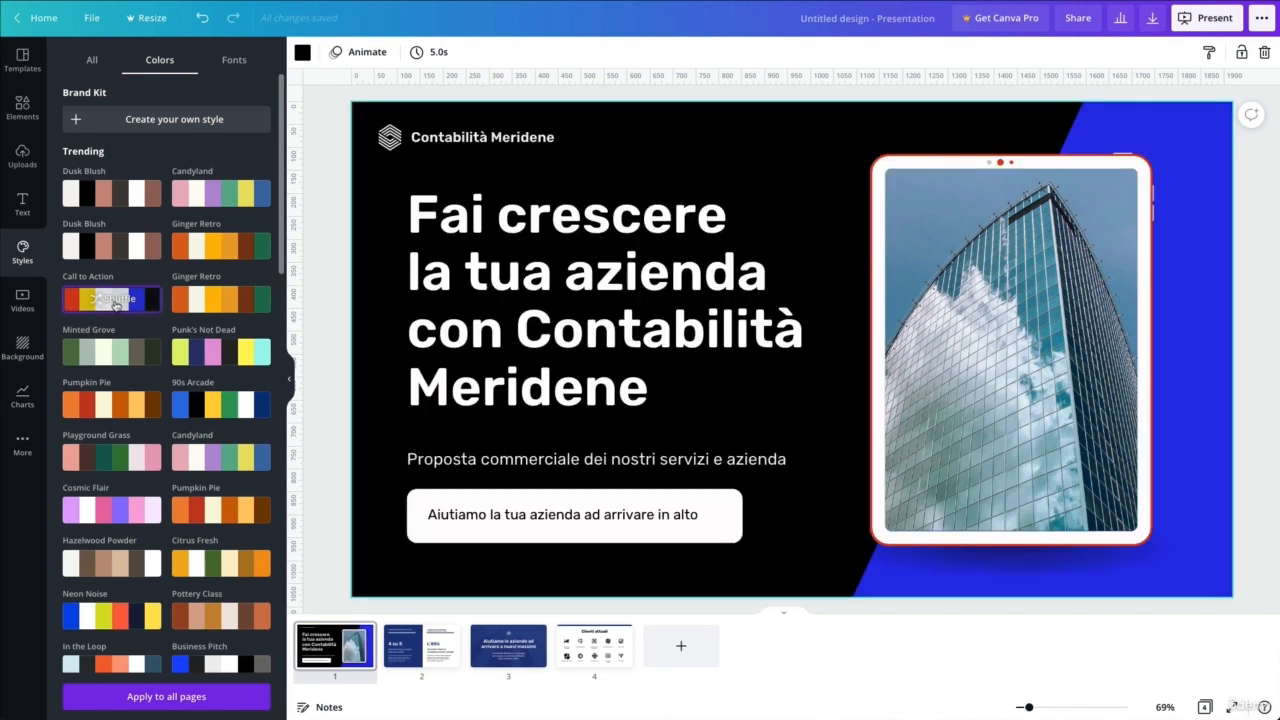
{"action": "left_click", "coordinate": [116, 305]}
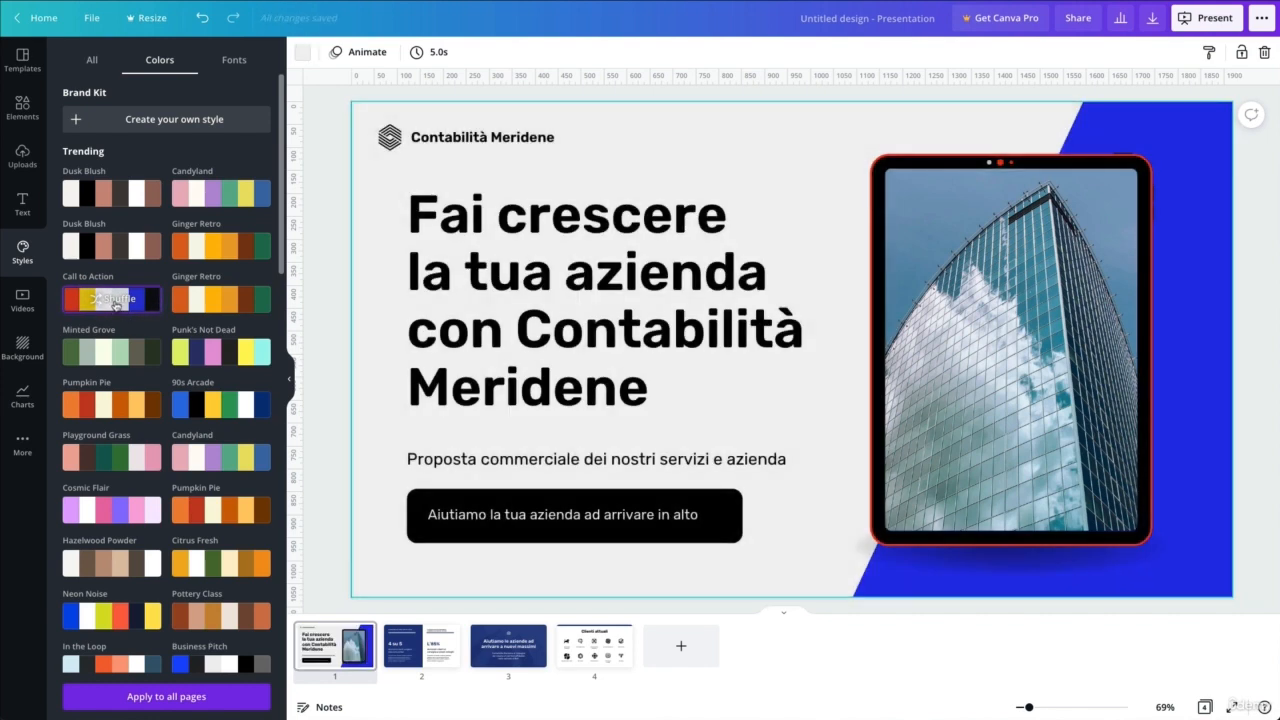
{"action": "left_click", "coordinate": [116, 305]}
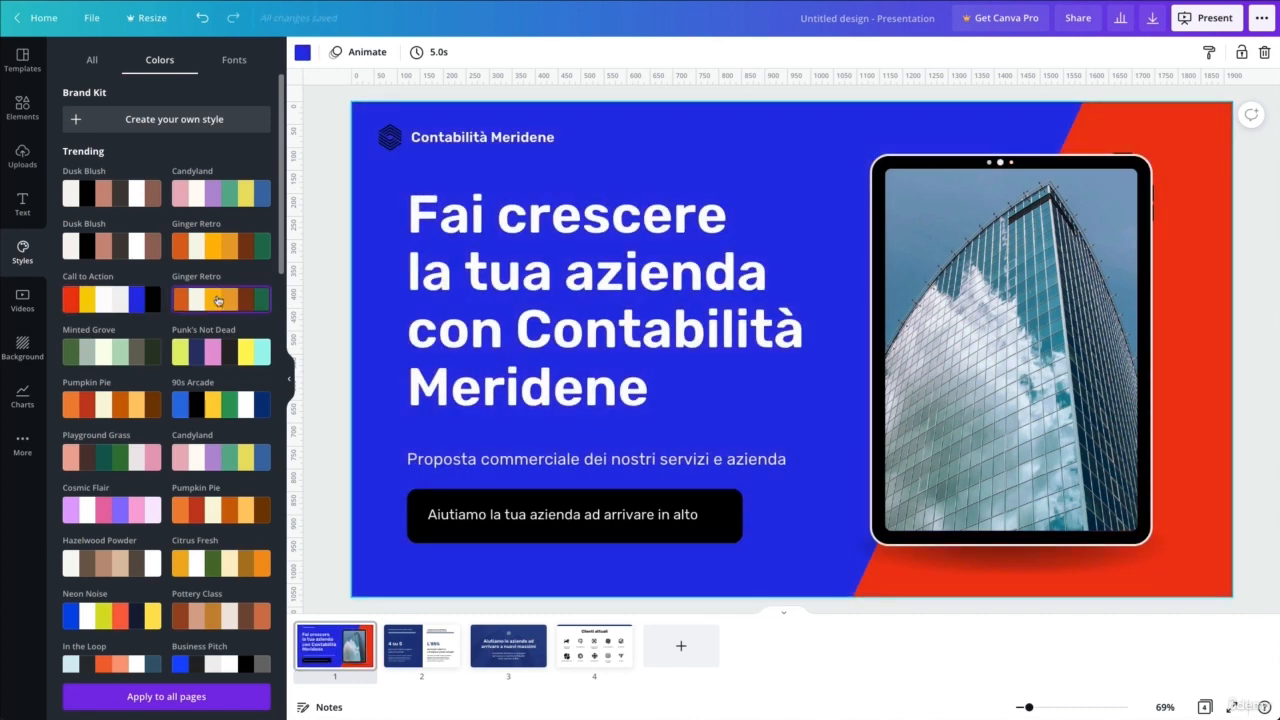
Step: Try the Ginger Retro palette with one shuffle, followed by the 90s Arcade and Pumpkin Pie palettes on the cover page
{"action": "left_click", "coordinate": [218, 300]}
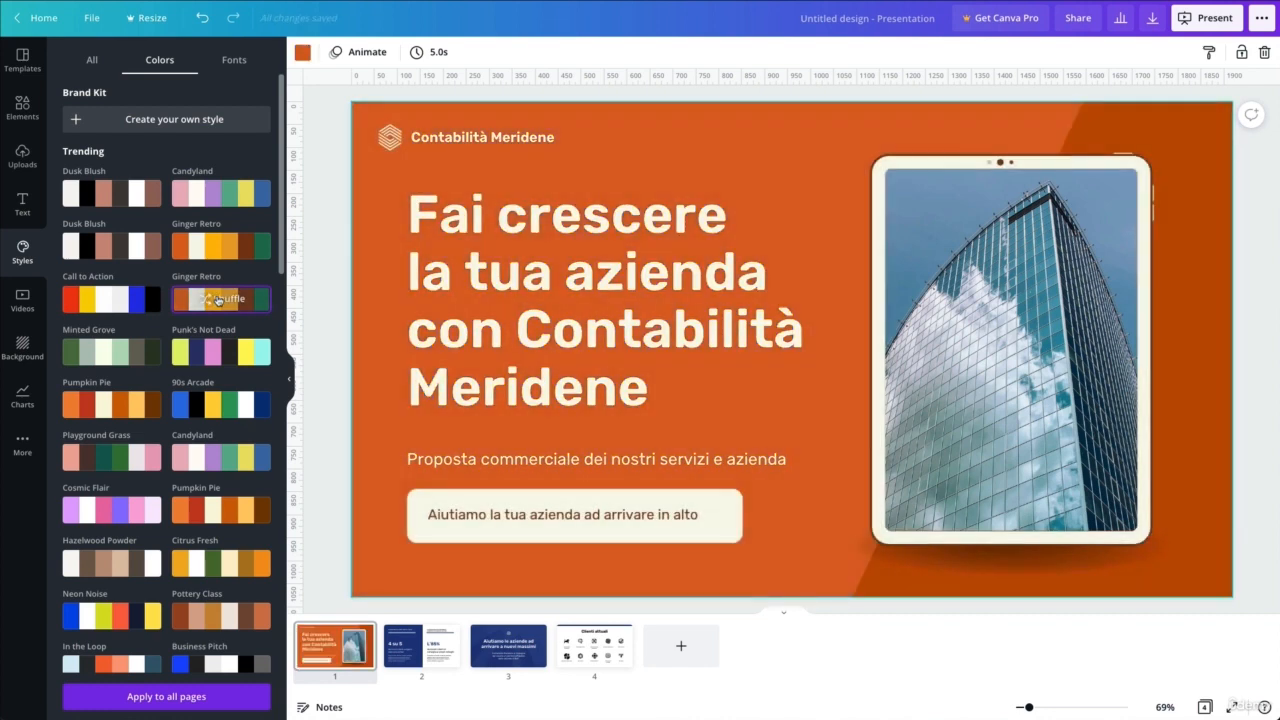
{"action": "left_click", "coordinate": [218, 300]}
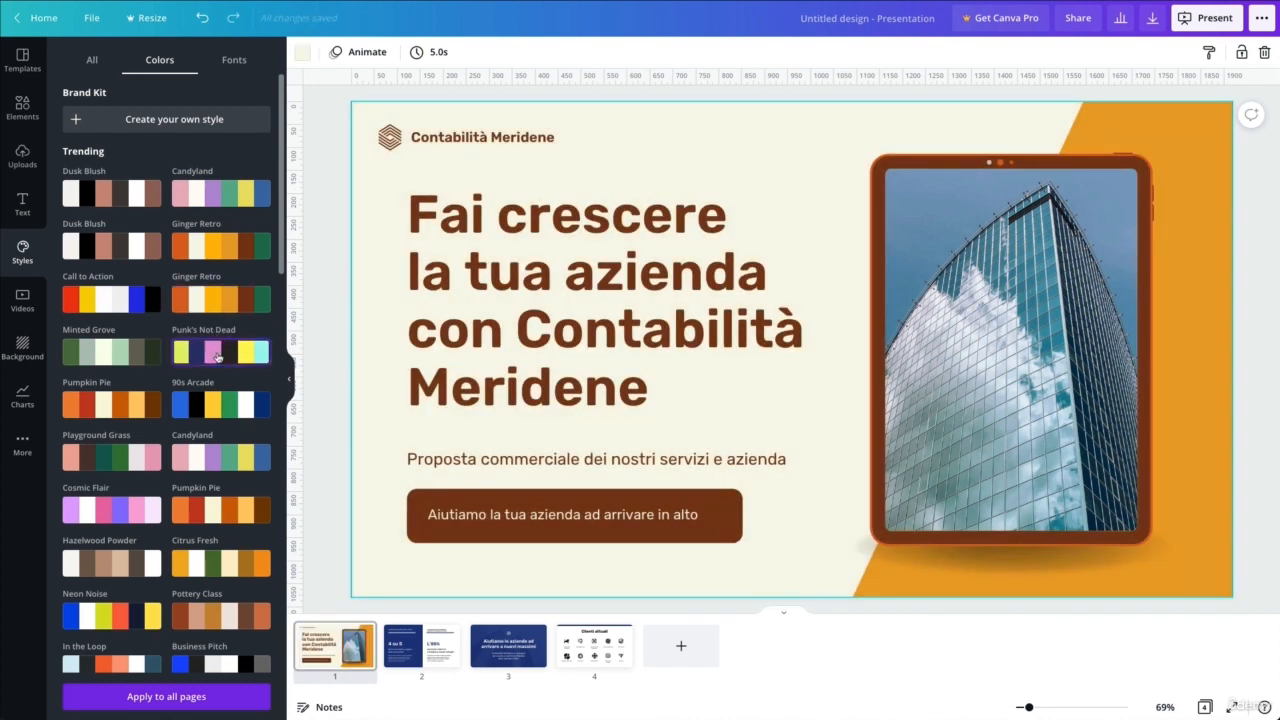
{"action": "left_click", "coordinate": [231, 407]}
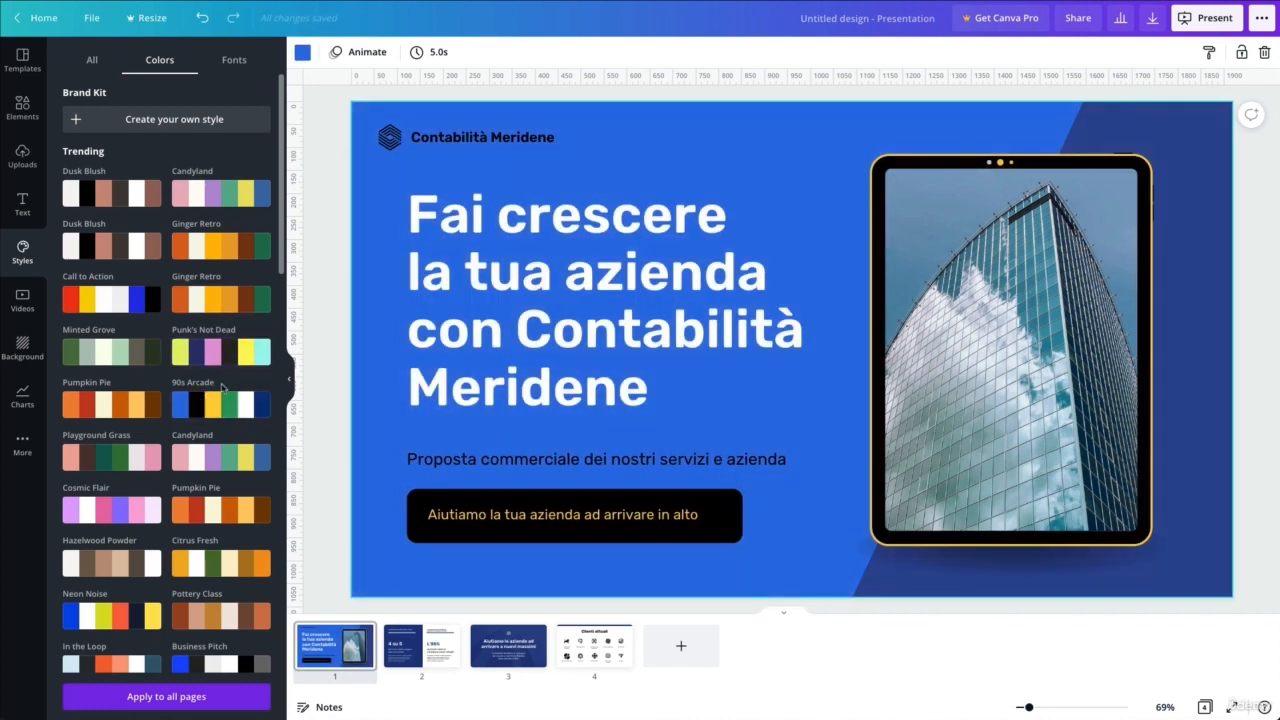
{"action": "left_click", "coordinate": [128, 404]}
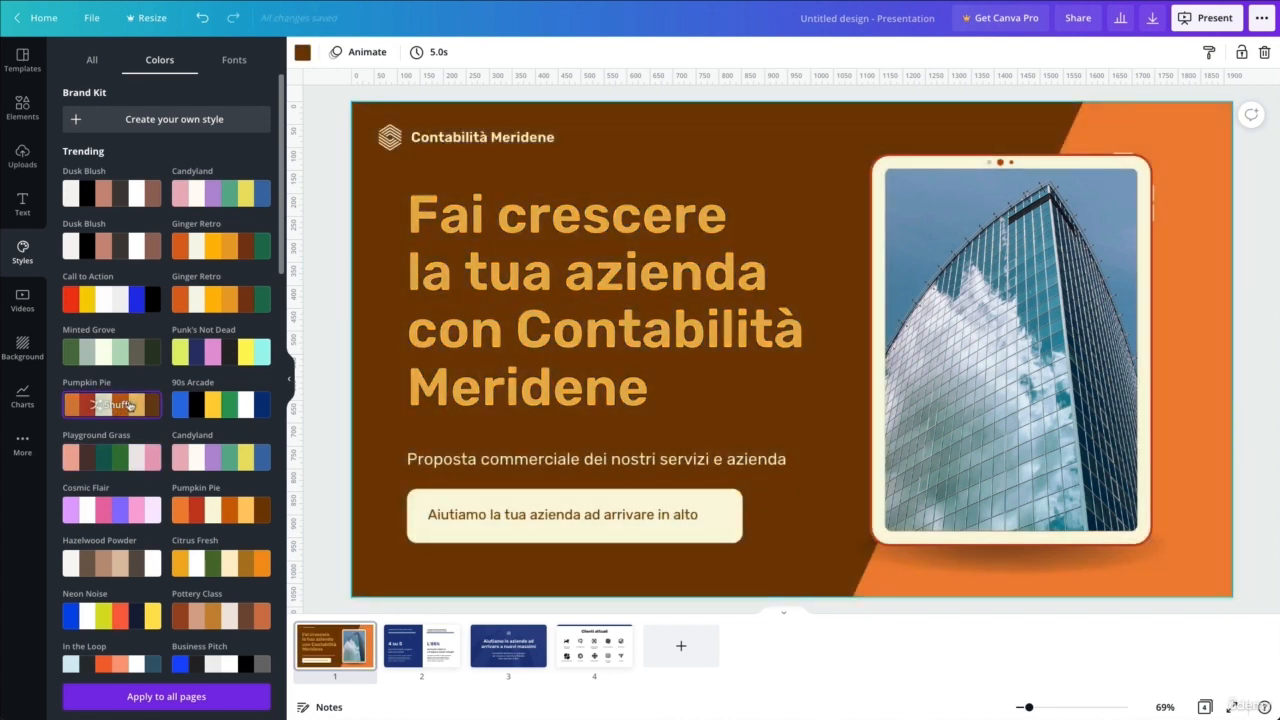
Step: Try the Neon Noise and Start-up Culture colour palettes on the cover page
{"action": "scroll", "coordinate": [129, 403], "scroll_direction": "down", "scroll_amount": 1}
{"action": "scroll", "coordinate": [129, 403], "scroll_direction": "up", "scroll_amount": 1}
{"action": "scroll", "coordinate": [130, 404], "scroll_direction": "down", "scroll_amount": 4}
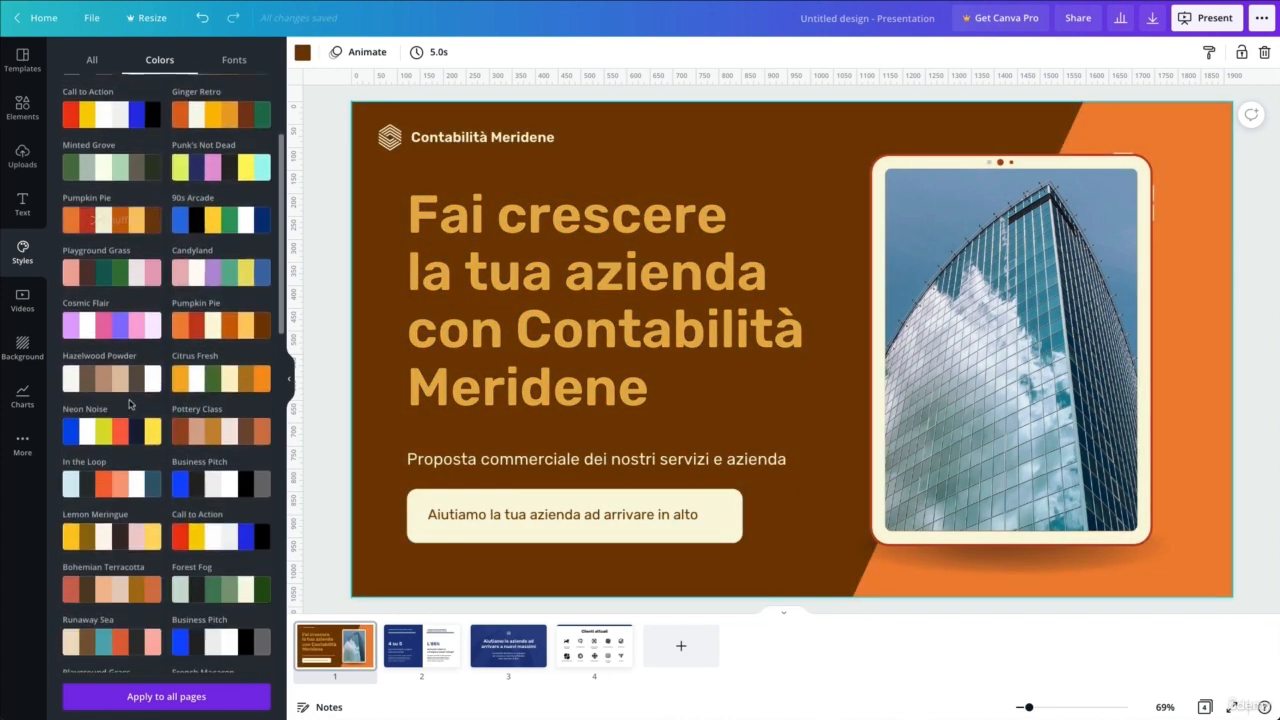
{"action": "left_click", "coordinate": [126, 598]}
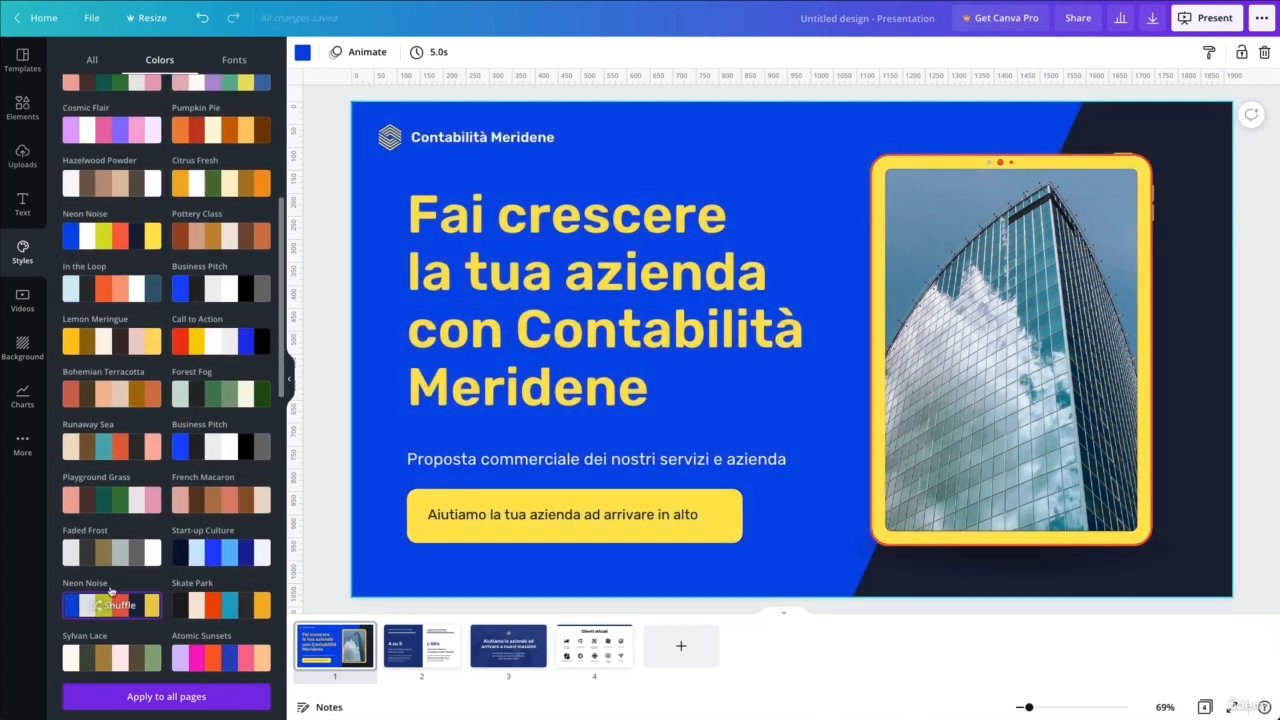
{"action": "left_click", "coordinate": [230, 555]}
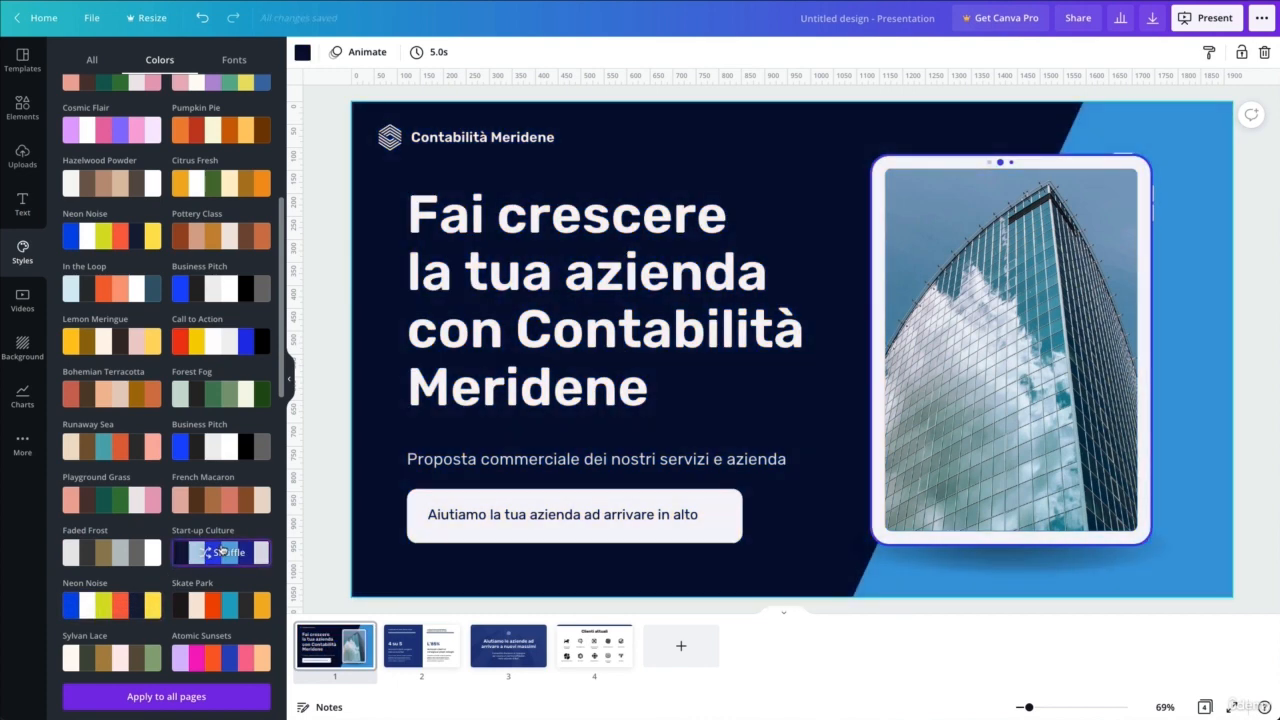
Step: Recolour the cover page with a shuffled Cosmic Flair palette and apply that style to all pages, checking page 2
{"action": "scroll", "coordinate": [238, 562], "scroll_direction": "down", "scroll_amount": 3}
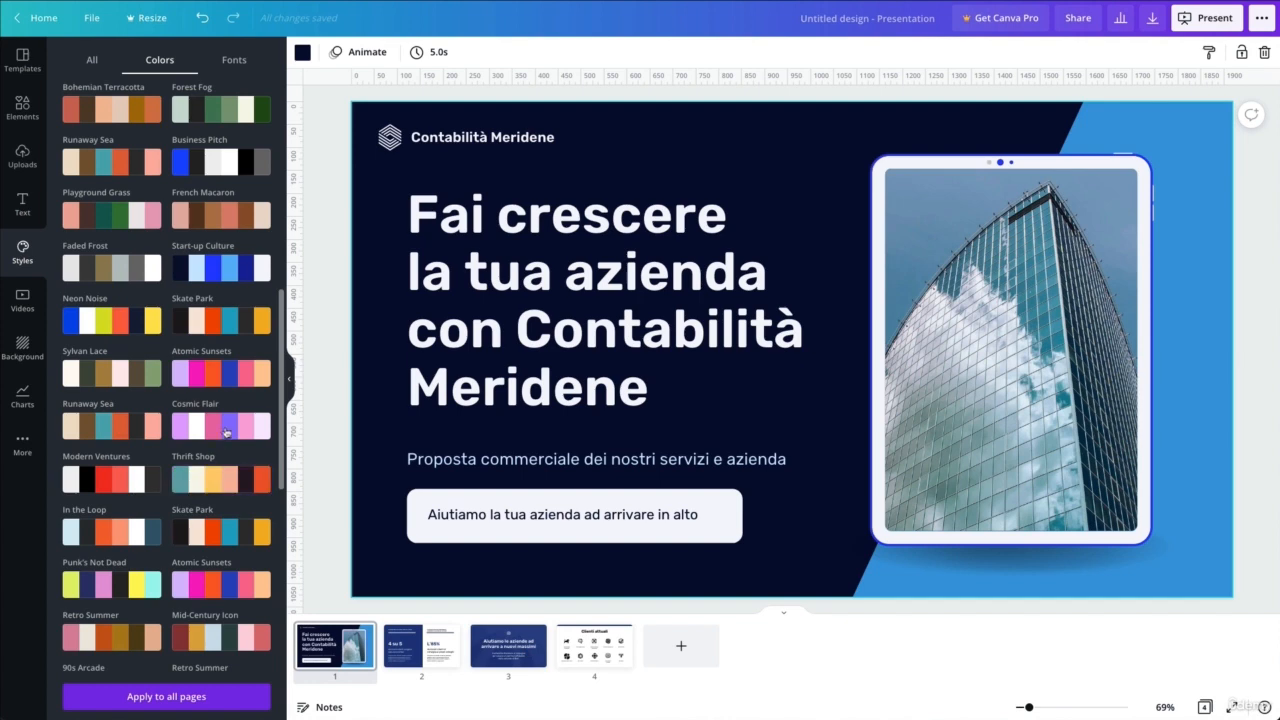
{"action": "left_click", "coordinate": [226, 428]}
{"action": "left_click", "coordinate": [226, 428]}
{"action": "scroll", "coordinate": [228, 428], "scroll_direction": "down", "scroll_amount": 1}
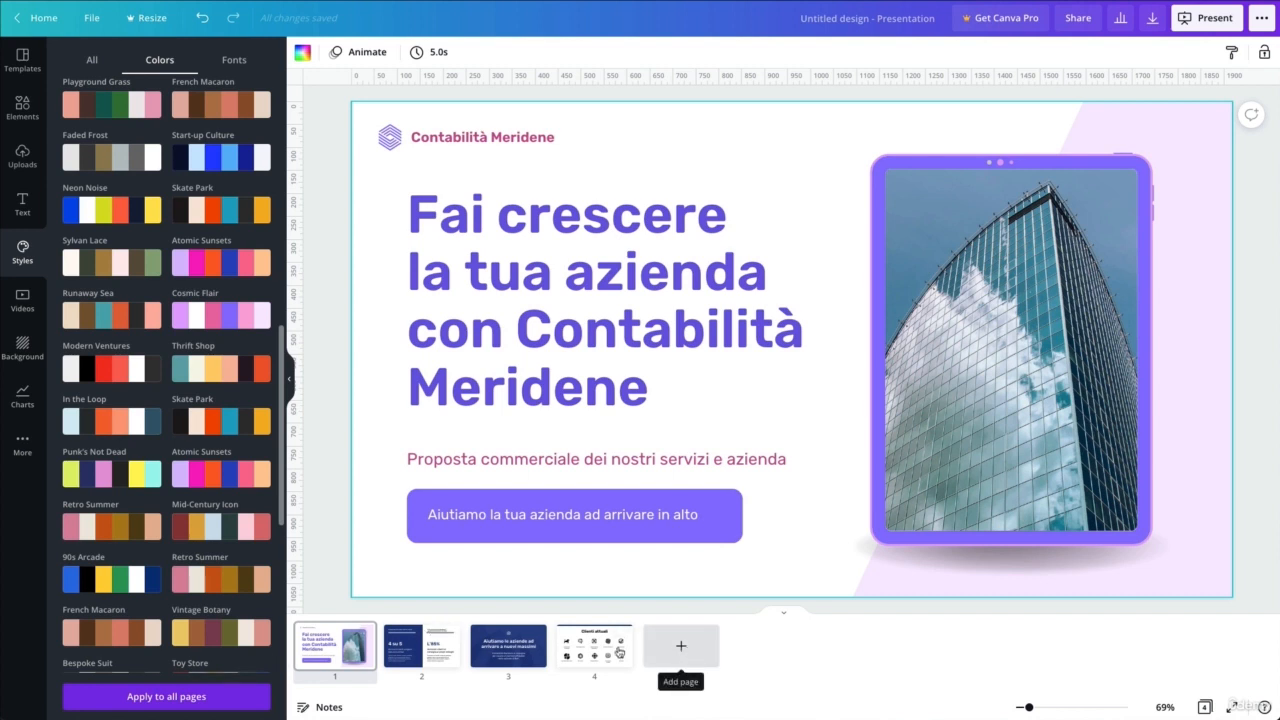
{"action": "left_click", "coordinate": [160, 696]}
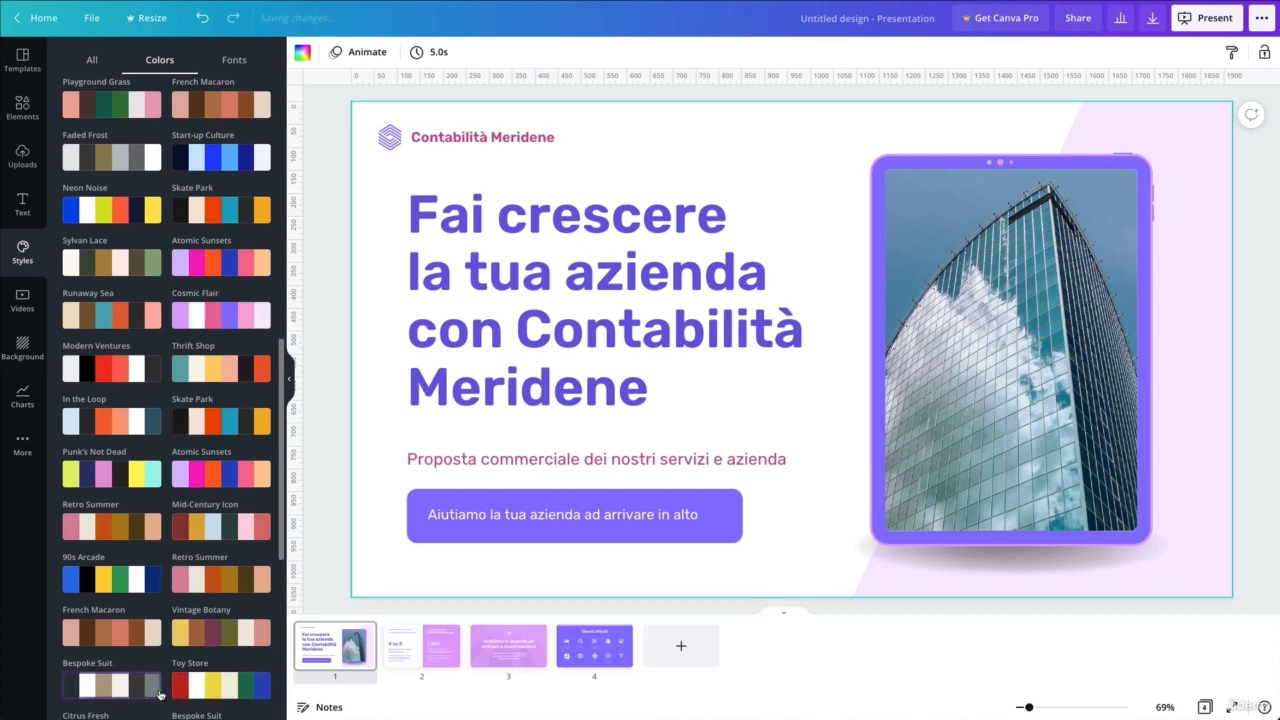
{"action": "left_click", "coordinate": [401, 662]}
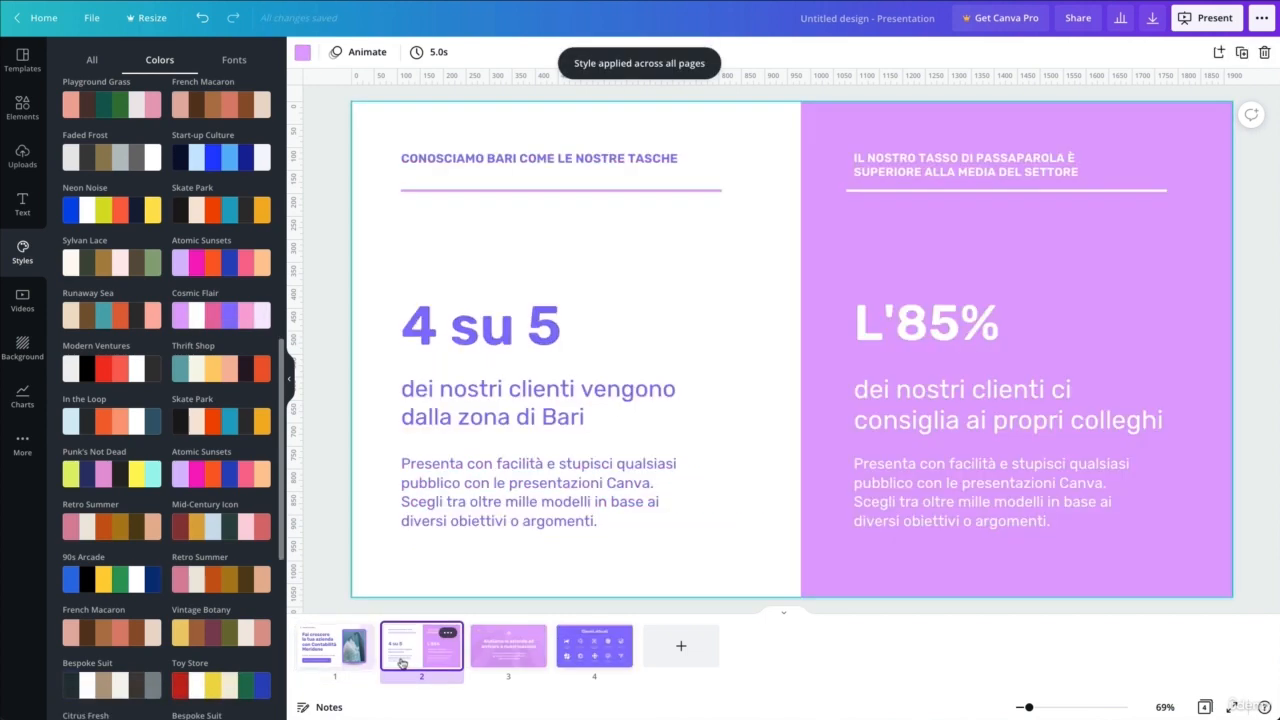
Step: Review pages 3 and 4, and recolour page 3 with the Cosmic Flair palette to a white background with purple text
{"action": "left_click", "coordinate": [534, 634]}
{"action": "left_click", "coordinate": [605, 652]}
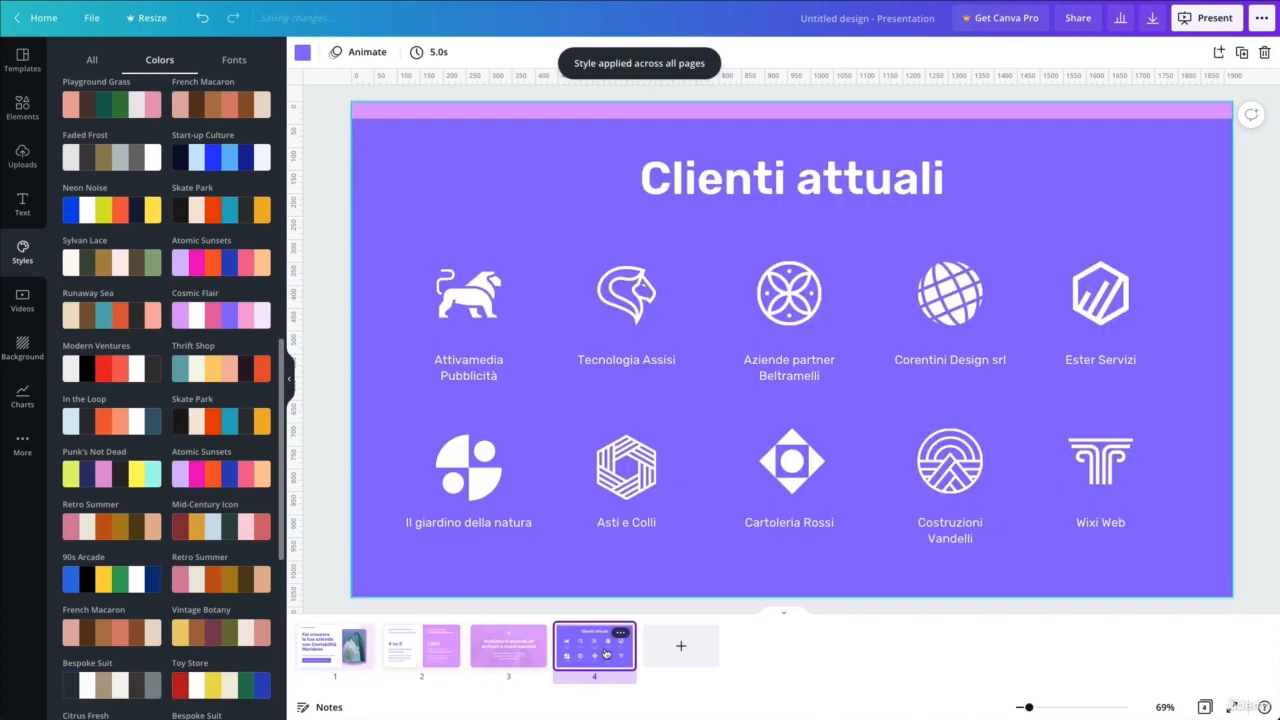
{"action": "left_click", "coordinate": [528, 632]}
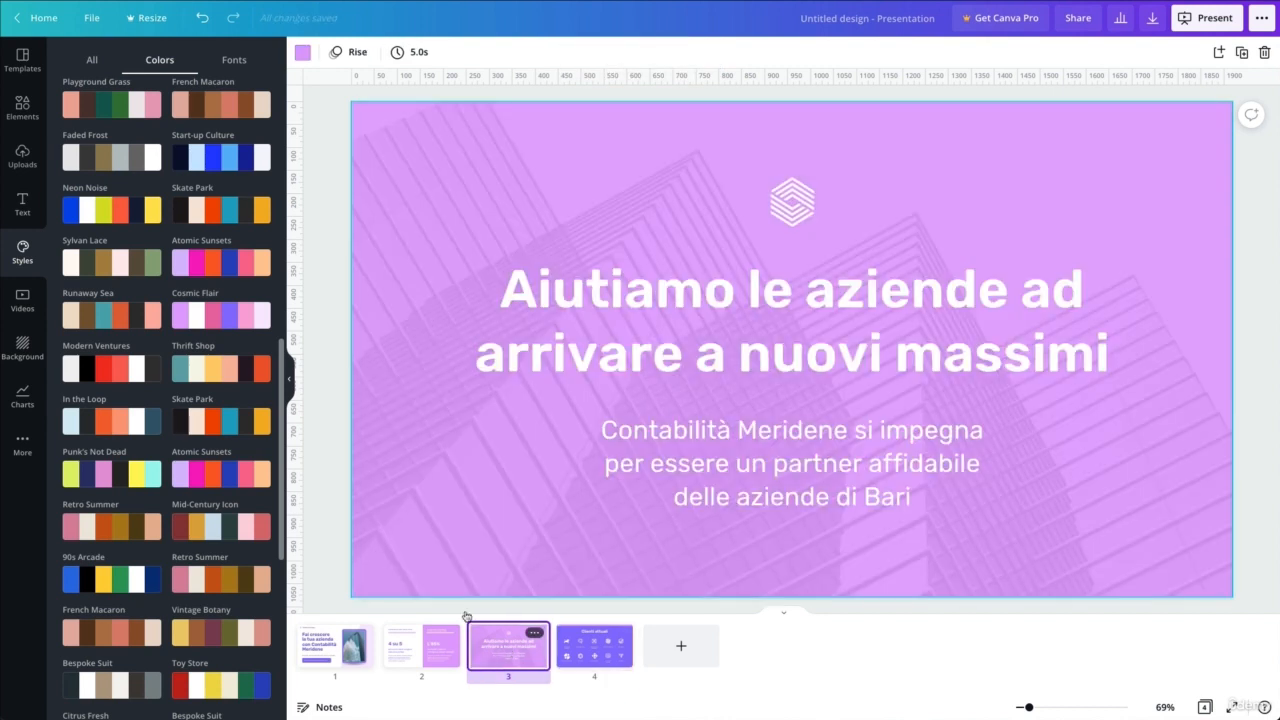
{"action": "scroll", "coordinate": [160, 148], "scroll_direction": "up", "scroll_amount": 1}
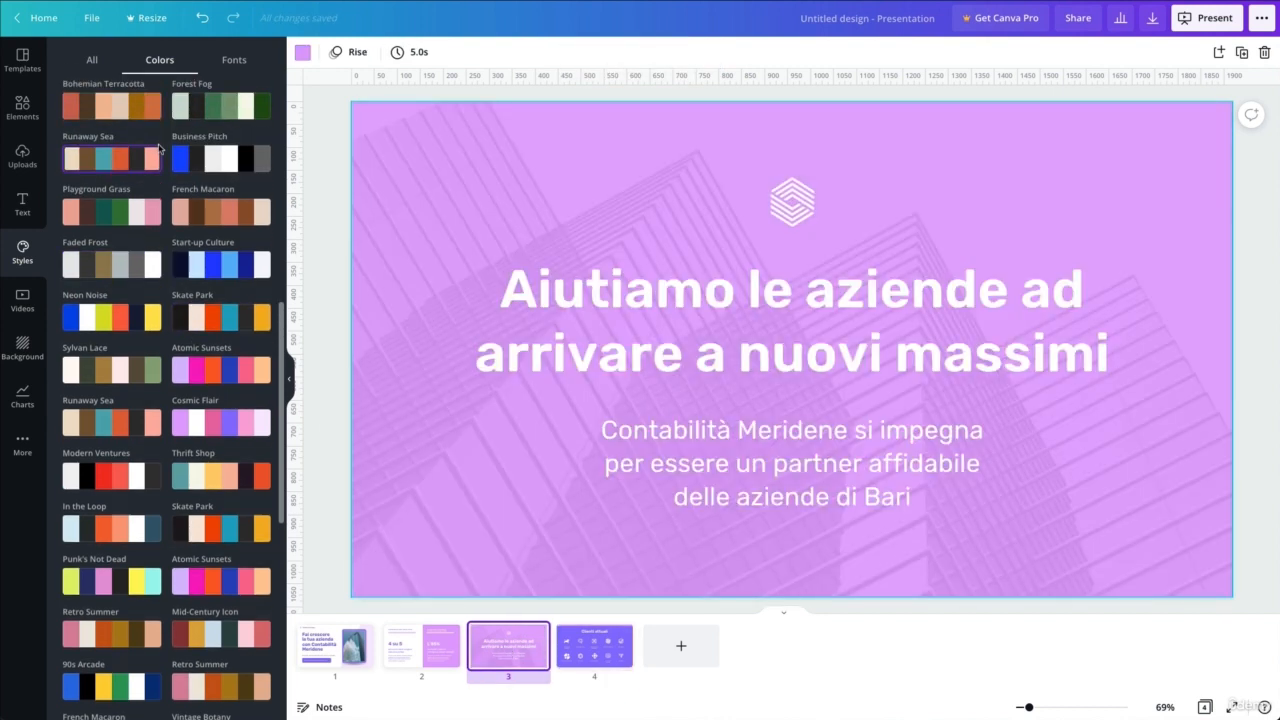
{"action": "scroll", "coordinate": [160, 148], "scroll_direction": "up", "scroll_amount": 2}
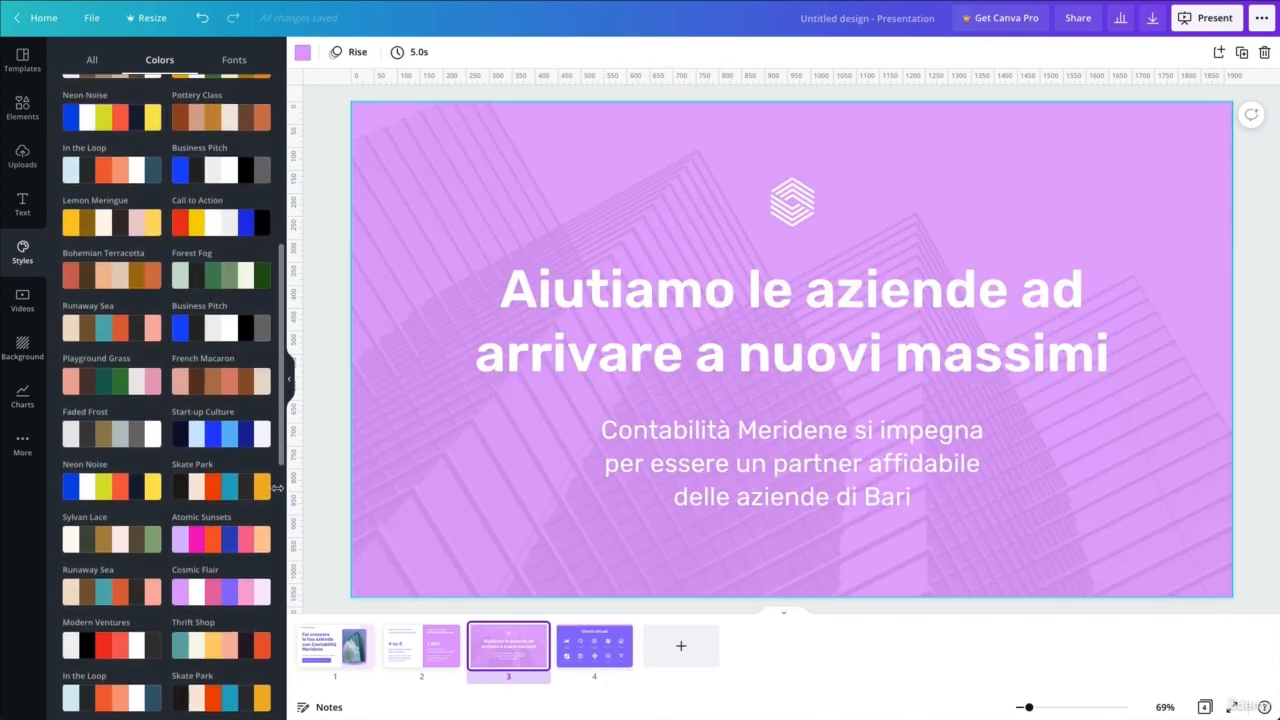
{"action": "left_click", "coordinate": [214, 591]}
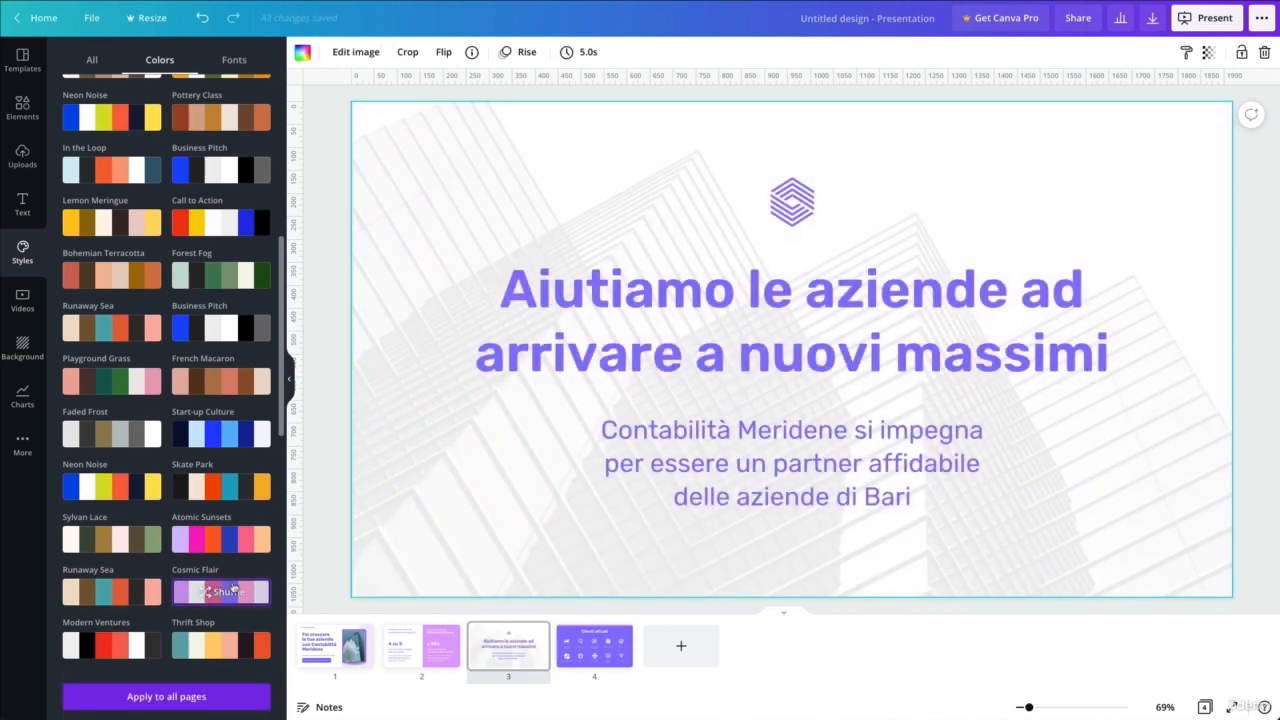
Step: Shuffle the Cosmic Flair palette on page 2 until one half is white and the other is purple
{"action": "left_click", "coordinate": [401, 652]}
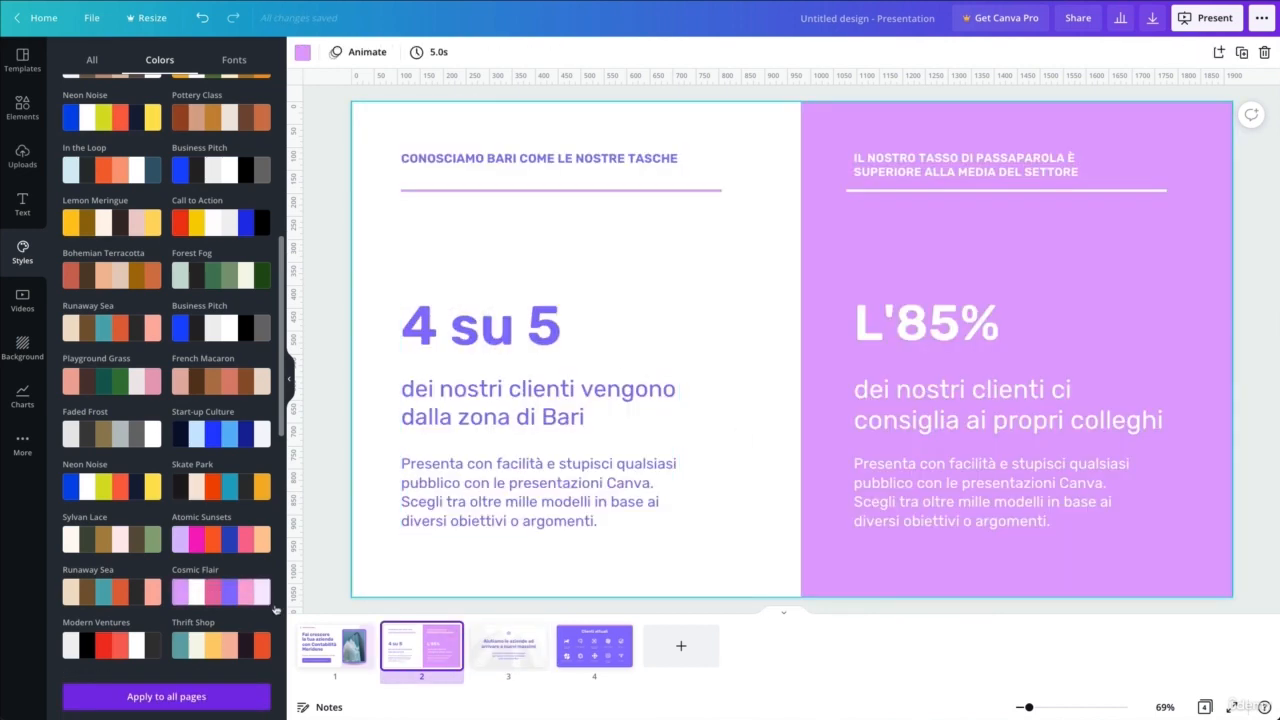
{"action": "left_click", "coordinate": [213, 591]}
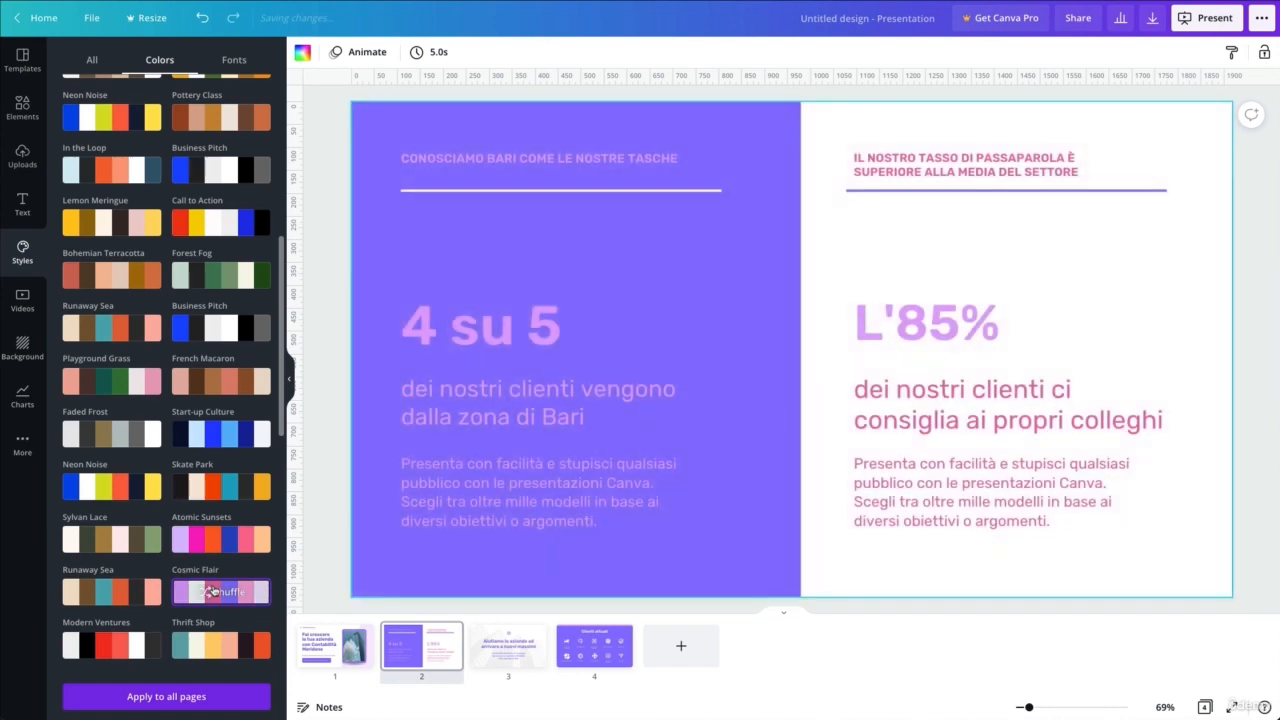
{"action": "left_click", "coordinate": [213, 591]}
{"action": "left_click", "coordinate": [213, 591]}
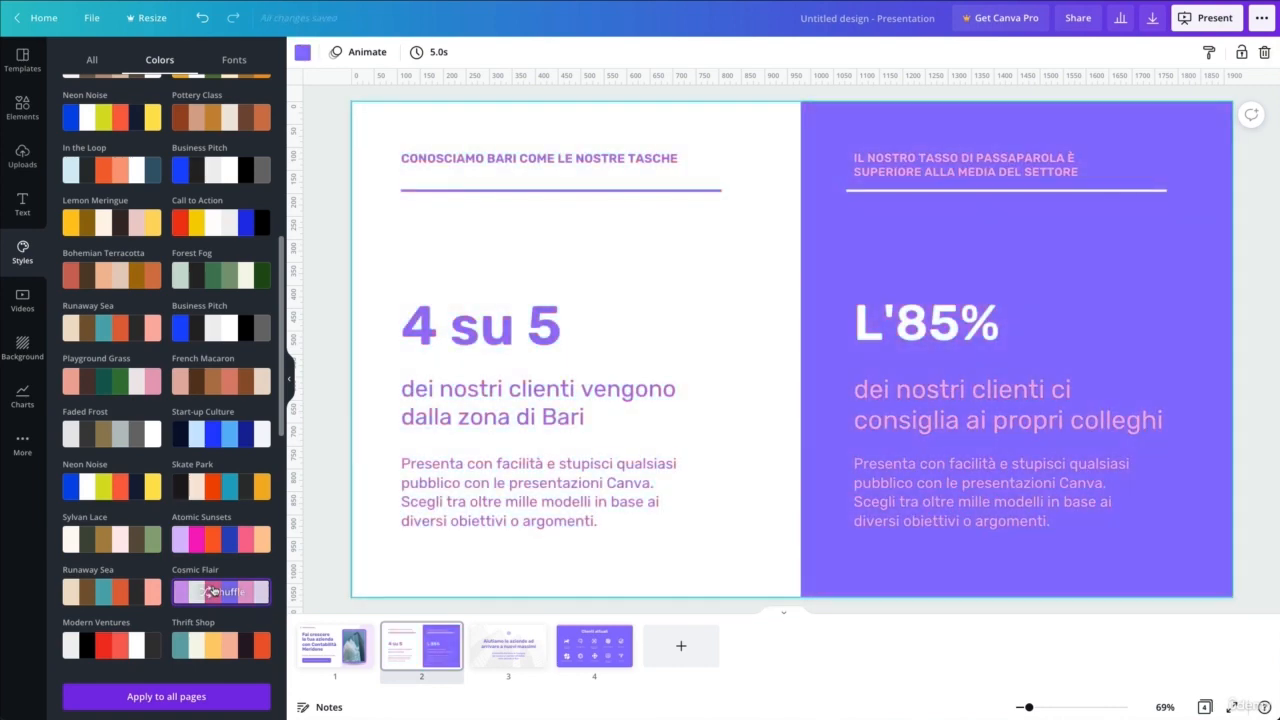
Step: Try two Cosmic Flair colour variations on page 4, the Clienti attuali slide
{"action": "left_click", "coordinate": [615, 632]}
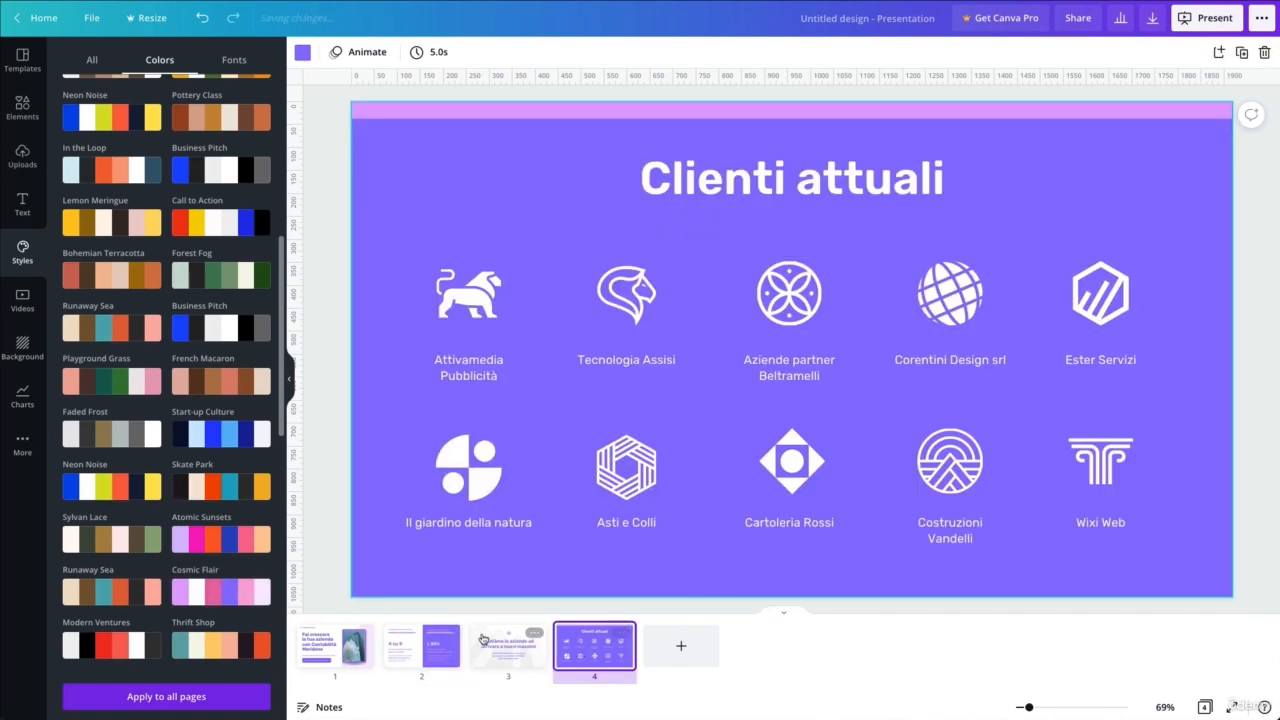
{"action": "left_click", "coordinate": [222, 592]}
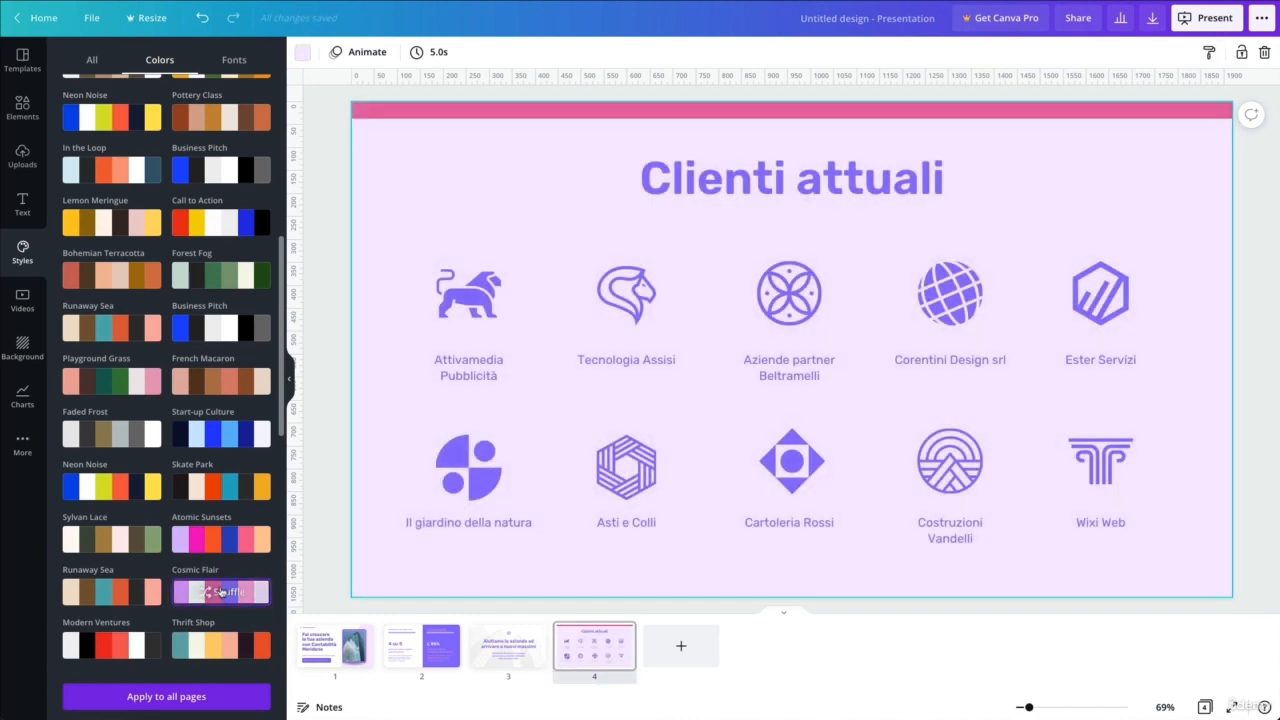
{"action": "left_click", "coordinate": [222, 594]}
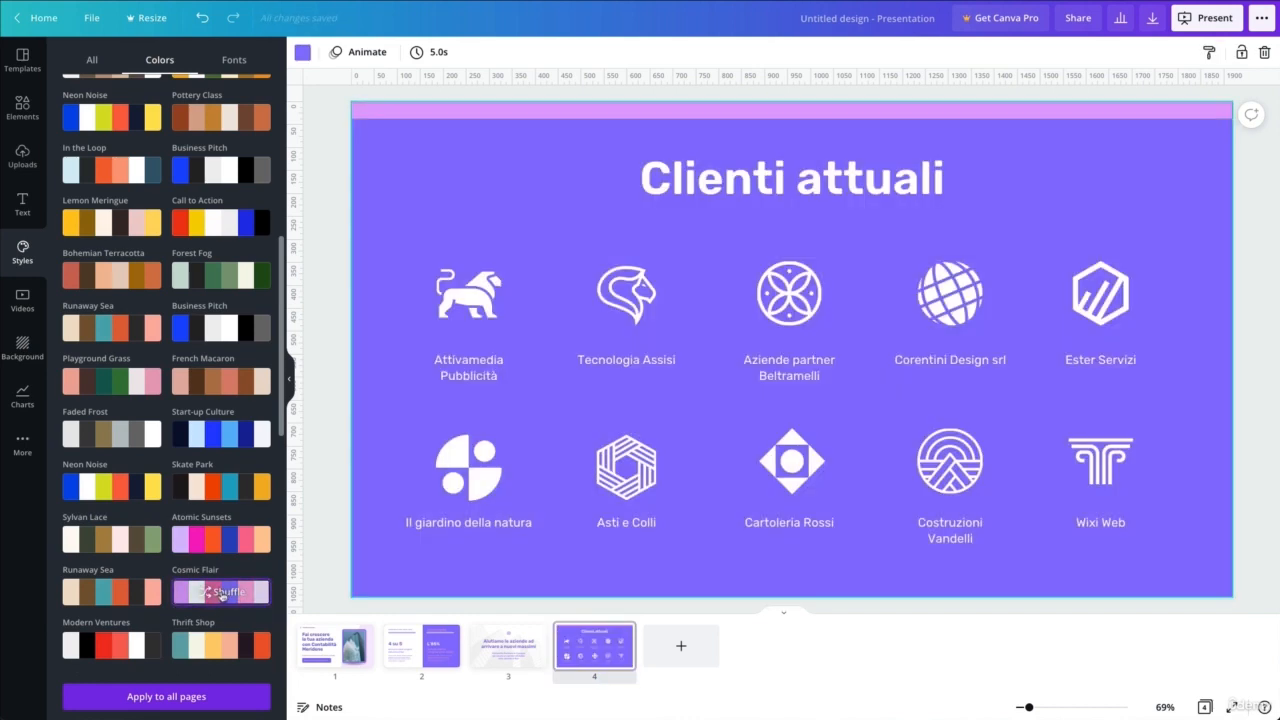
Step: Browse the font style sets and try the Poppins Bold pairing on page 4
{"action": "scroll", "coordinate": [170, 350], "scroll_direction": "down", "scroll_amount": 2}
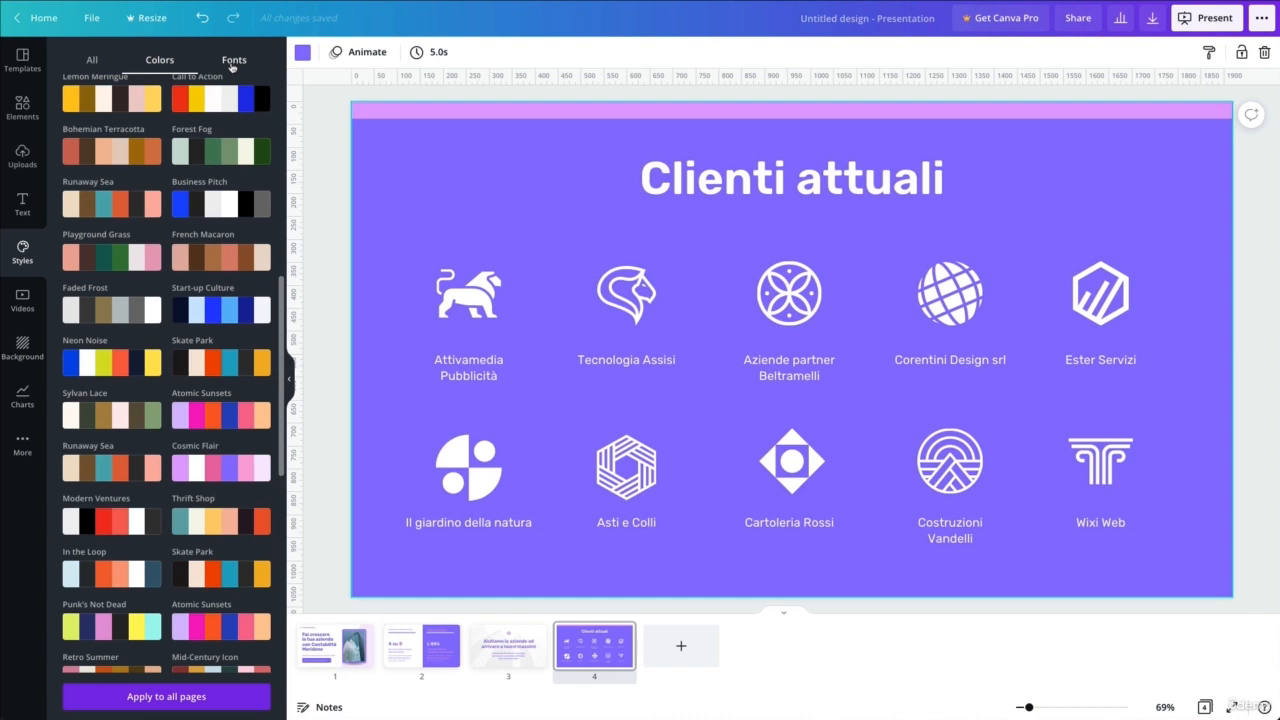
{"action": "left_click", "coordinate": [232, 62]}
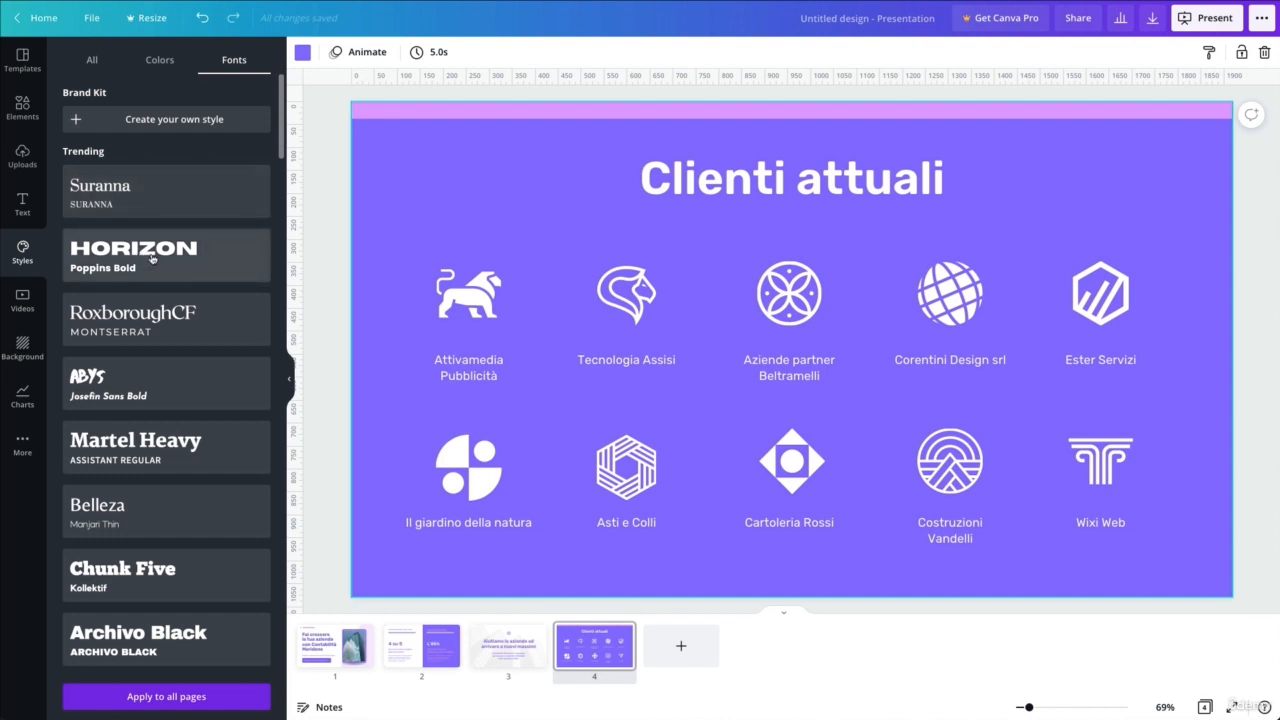
{"action": "scroll", "coordinate": [209, 349], "scroll_direction": "down", "scroll_amount": 3}
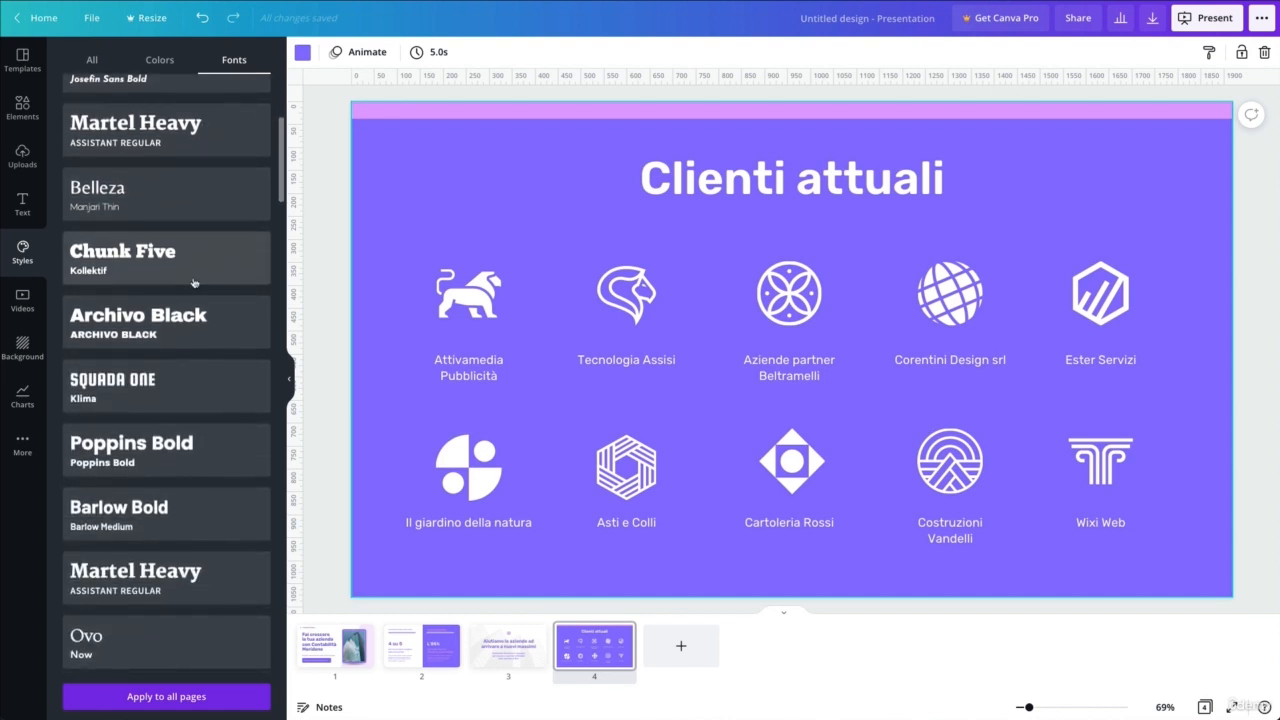
{"action": "scroll", "coordinate": [195, 283], "scroll_direction": "up", "scroll_amount": 2}
{"action": "scroll", "coordinate": [195, 283], "scroll_direction": "down", "scroll_amount": 2}
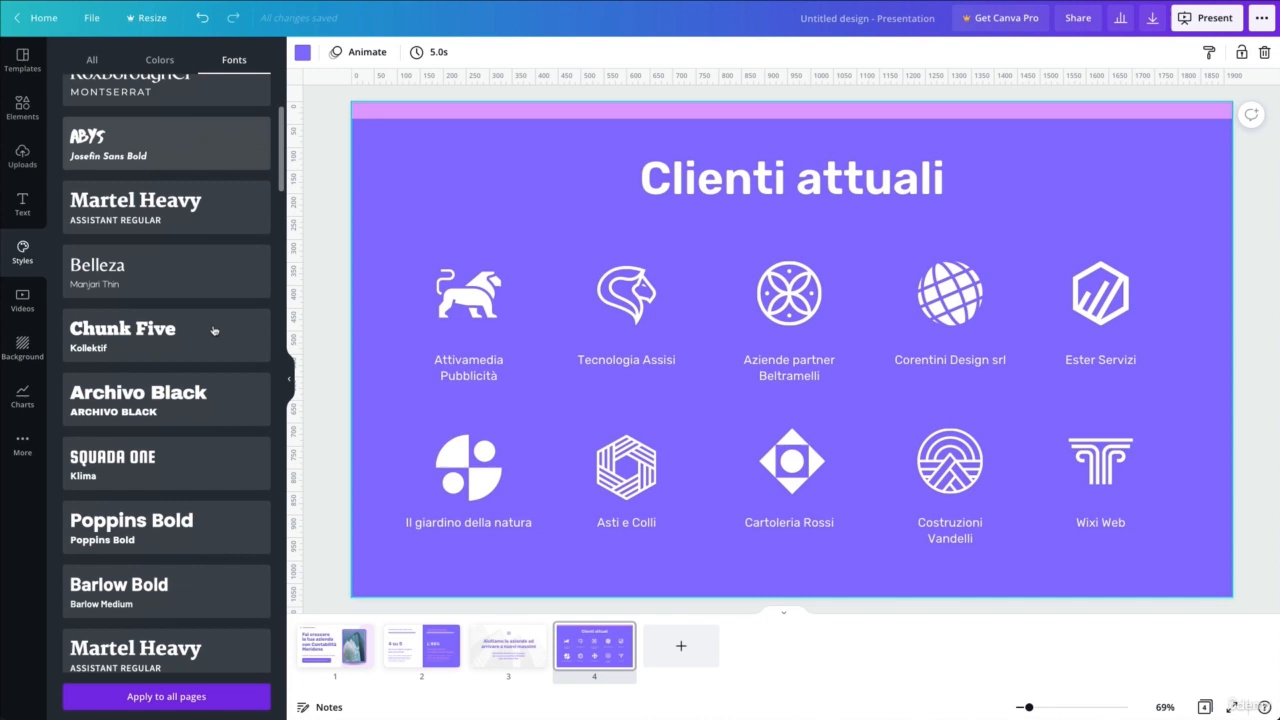
{"action": "left_click", "coordinate": [163, 505]}
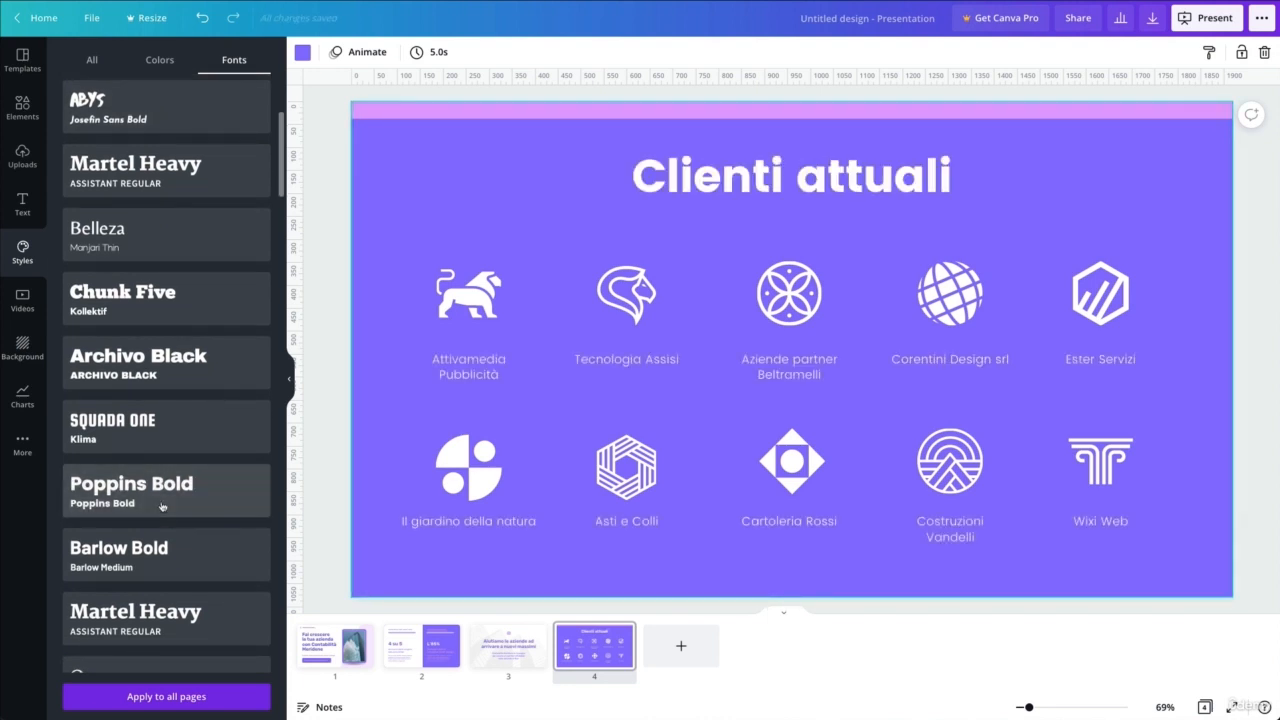
{"action": "left_click", "coordinate": [161, 506]}
{"action": "left_click", "coordinate": [161, 506]}
Step: Try the Martel Heavy with Assistant Regular and the RoxboroughCF with Montserrat font sets on page 4
{"action": "scroll", "coordinate": [150, 480], "scroll_direction": "down", "scroll_amount": 2}
{"action": "left_click", "coordinate": [136, 457]}
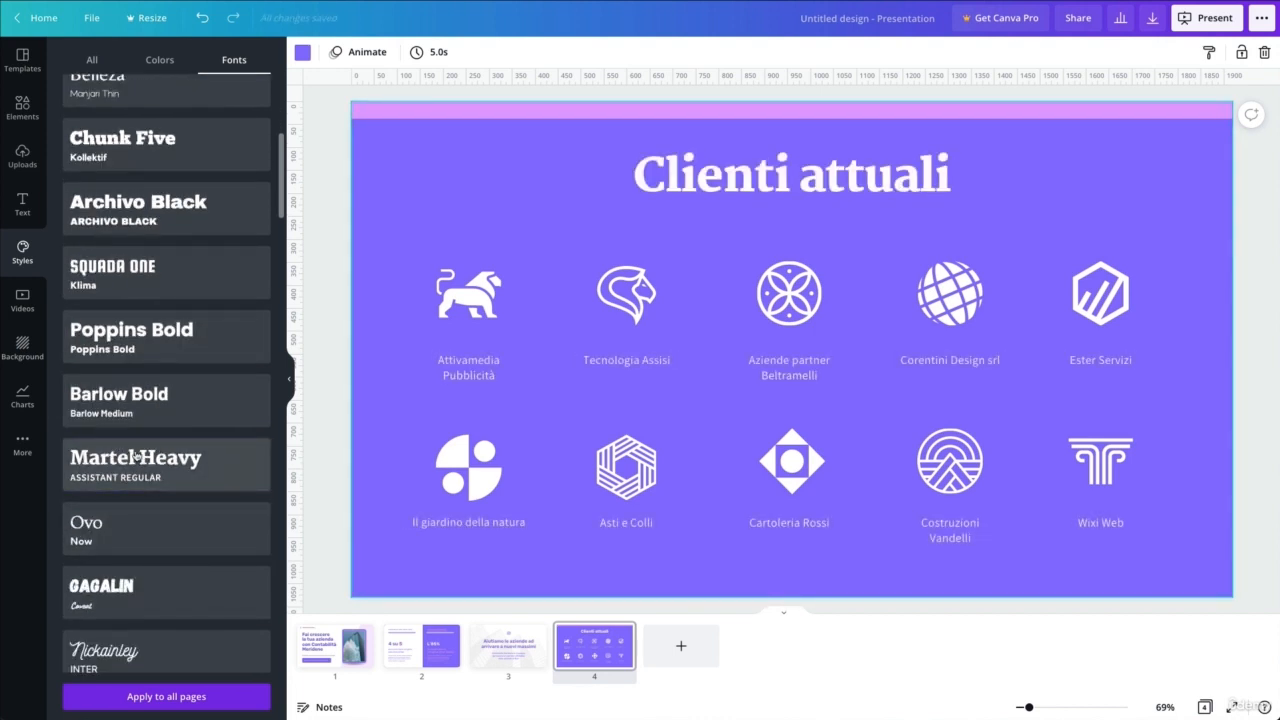
{"action": "scroll", "coordinate": [143, 455], "scroll_direction": "down", "scroll_amount": 1}
{"action": "left_click", "coordinate": [136, 615]}
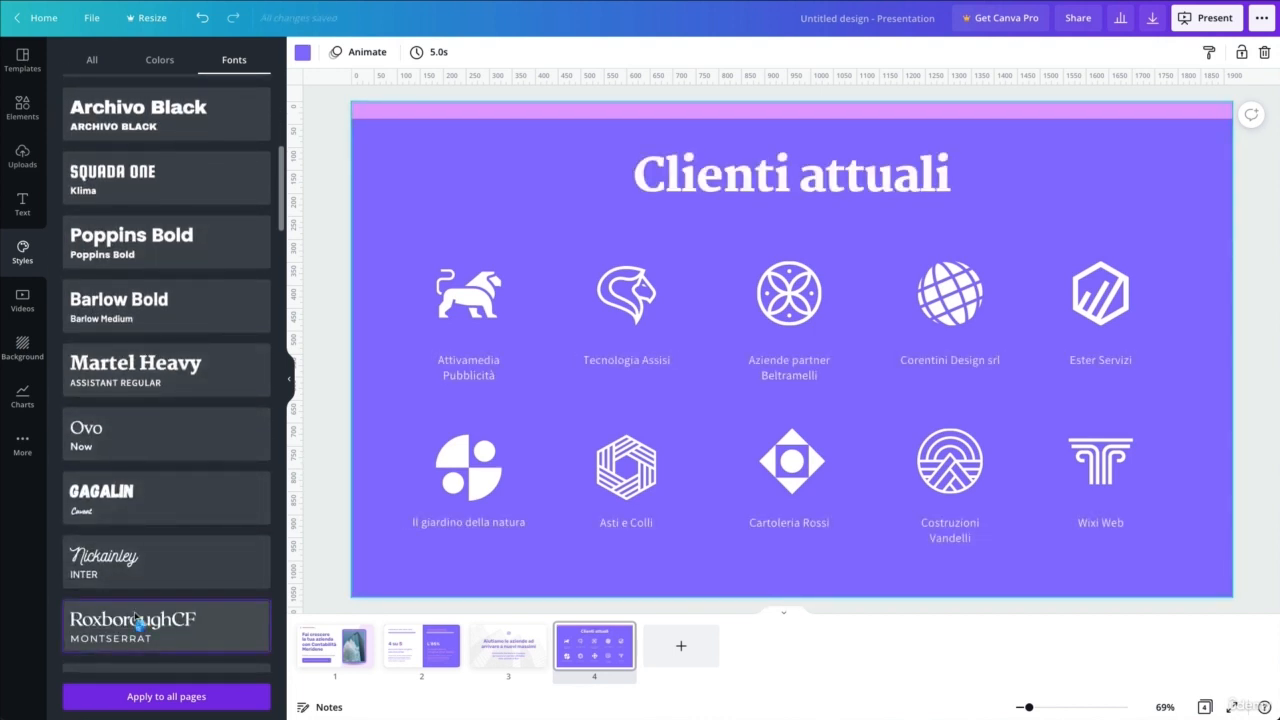
Step: Try the Moontime with Glacial Indifference and the Cardo with Didact Gothic font sets on page 4
{"action": "scroll", "coordinate": [141, 602], "scroll_direction": "down", "scroll_amount": 3}
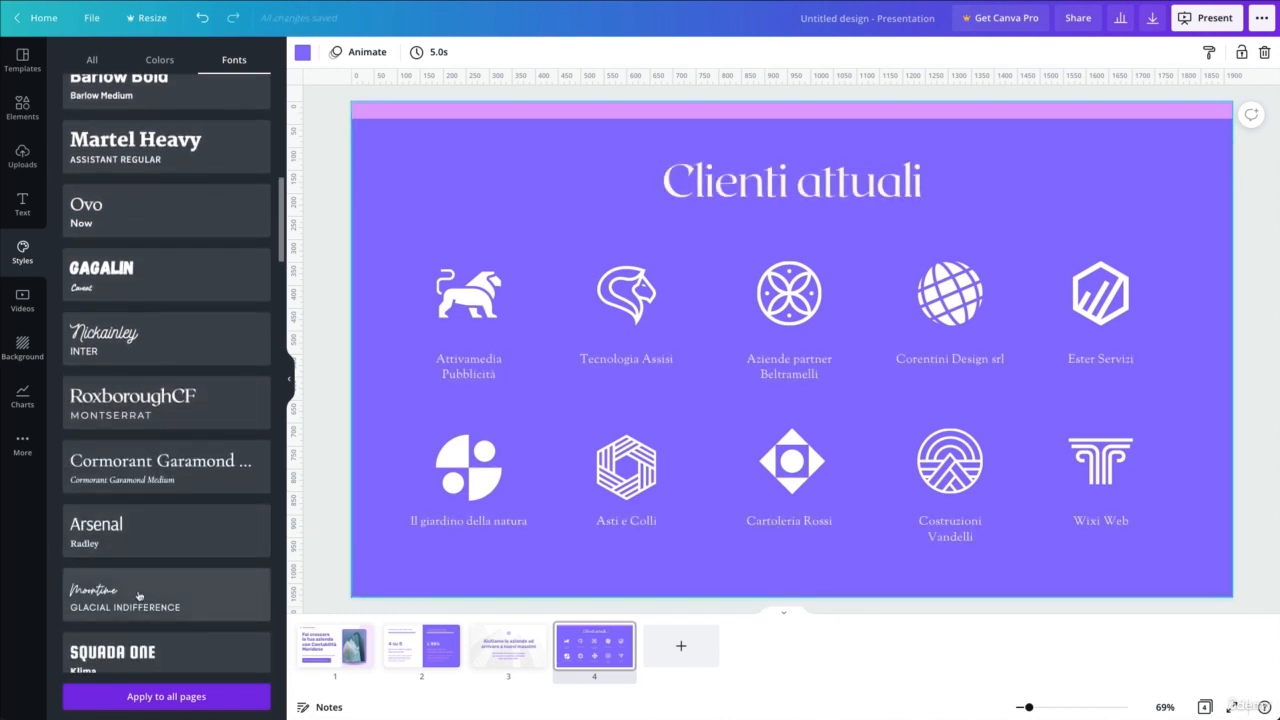
{"action": "scroll", "coordinate": [150, 514], "scroll_direction": "down", "scroll_amount": 2}
{"action": "left_click", "coordinate": [193, 452]}
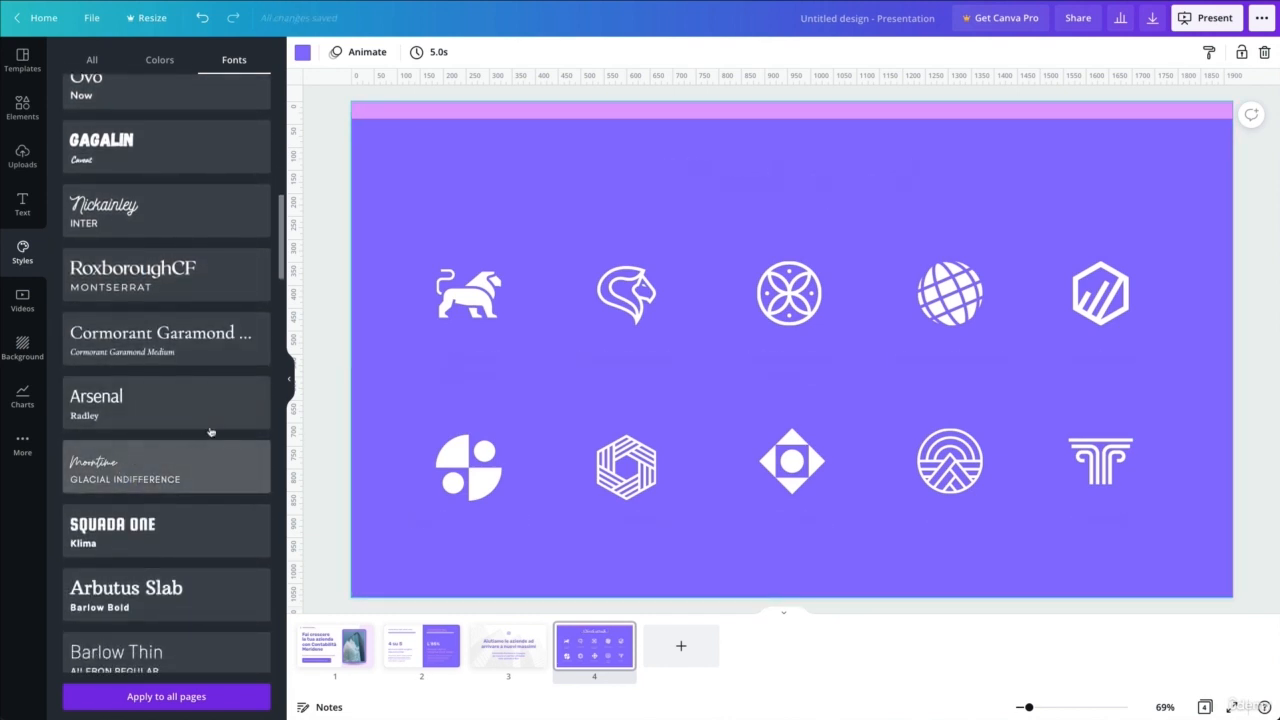
{"action": "scroll", "coordinate": [152, 470], "scroll_direction": "down", "scroll_amount": 2}
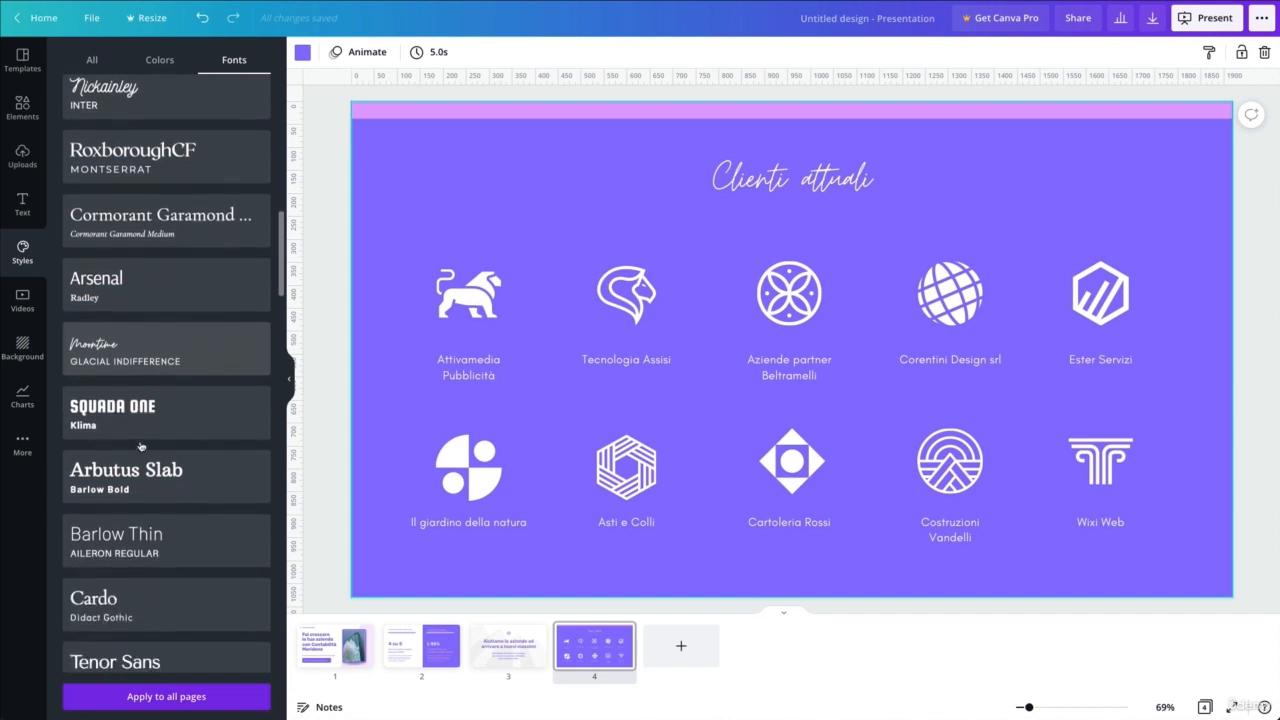
{"action": "left_click", "coordinate": [148, 565]}
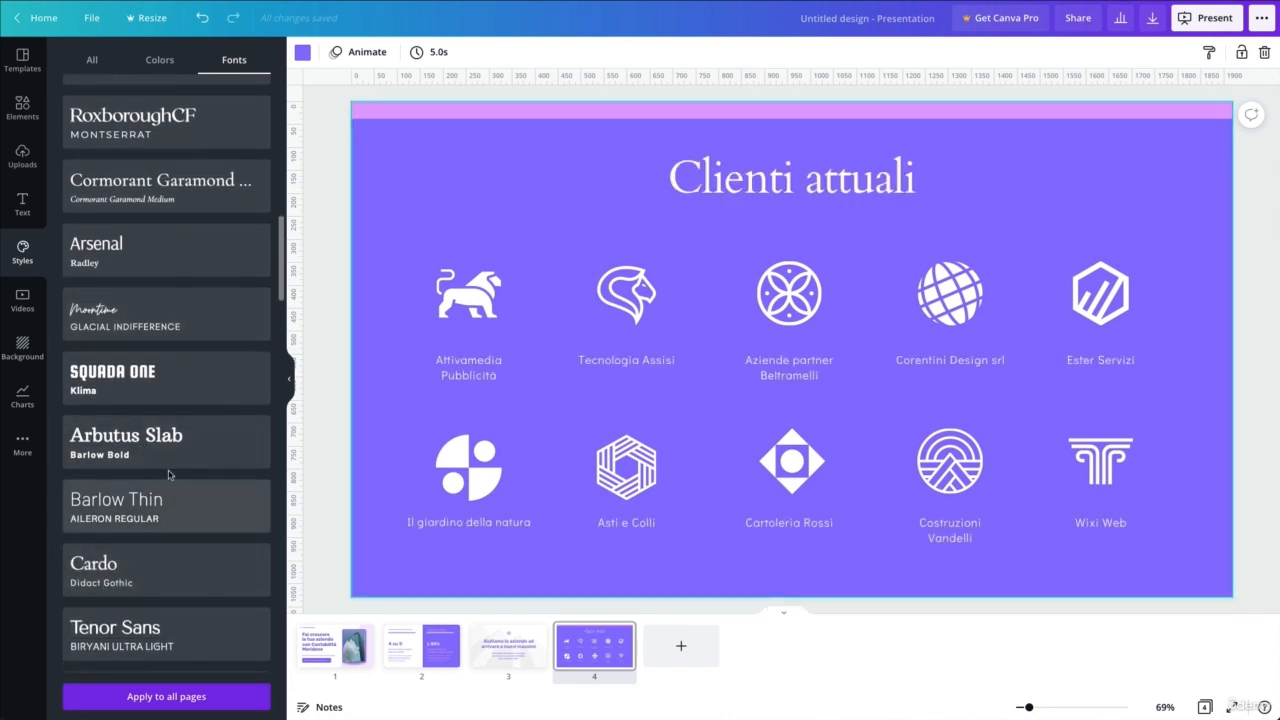
Step: Set the Poppins Bold font style on page 4, apply it to all pages and check each of the four pages
{"action": "scroll", "coordinate": [168, 472], "scroll_direction": "down", "scroll_amount": 3}
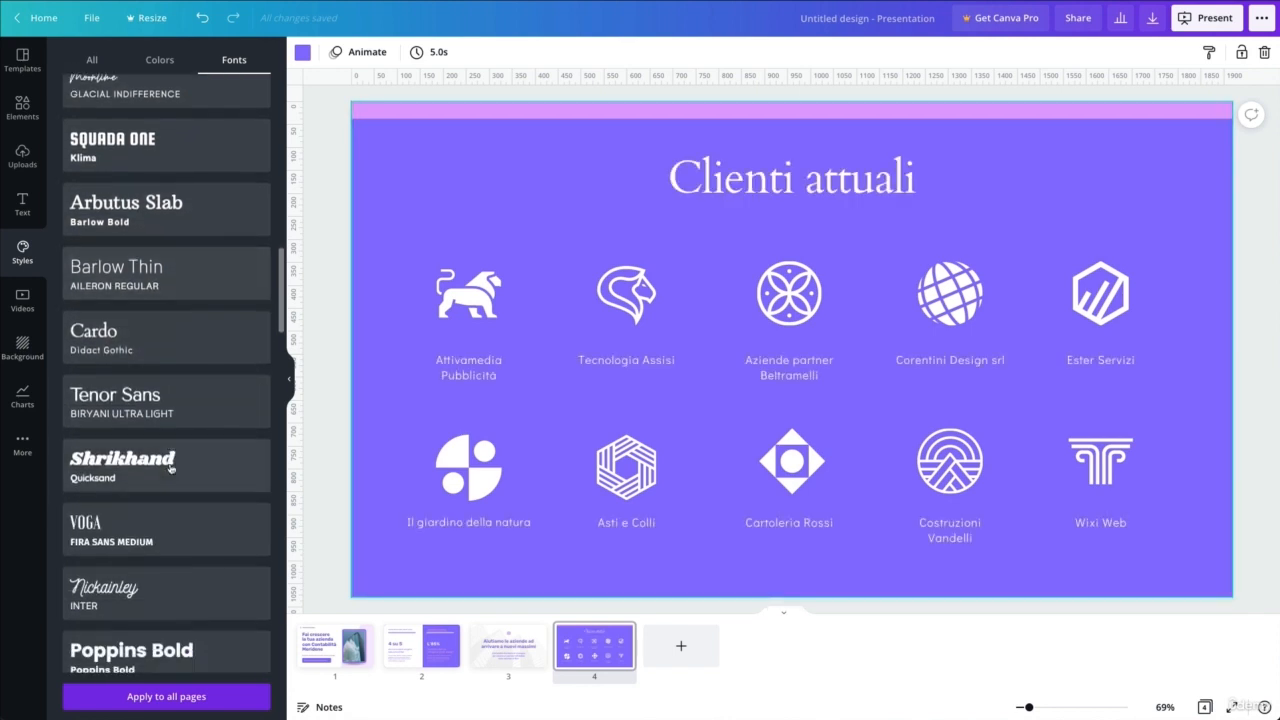
{"action": "left_click", "coordinate": [183, 390]}
{"action": "left_click", "coordinate": [188, 647]}
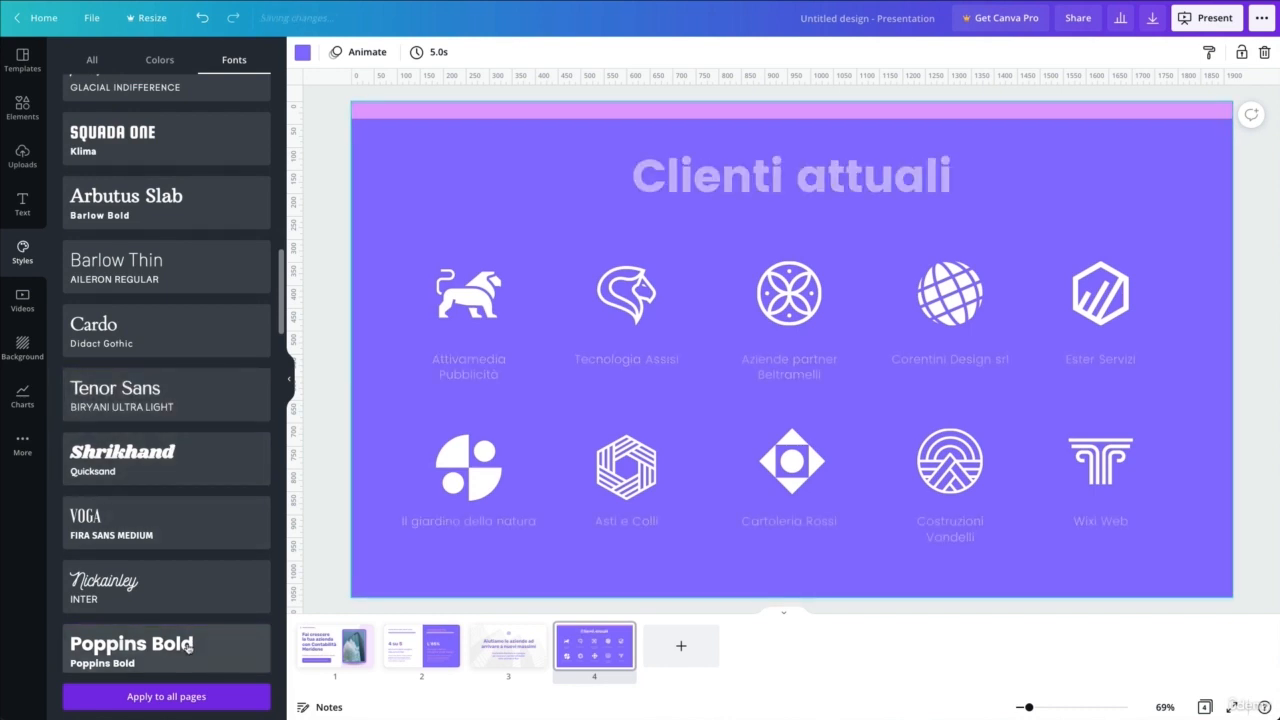
{"action": "scroll", "coordinate": [162, 473], "scroll_direction": "down", "scroll_amount": 2}
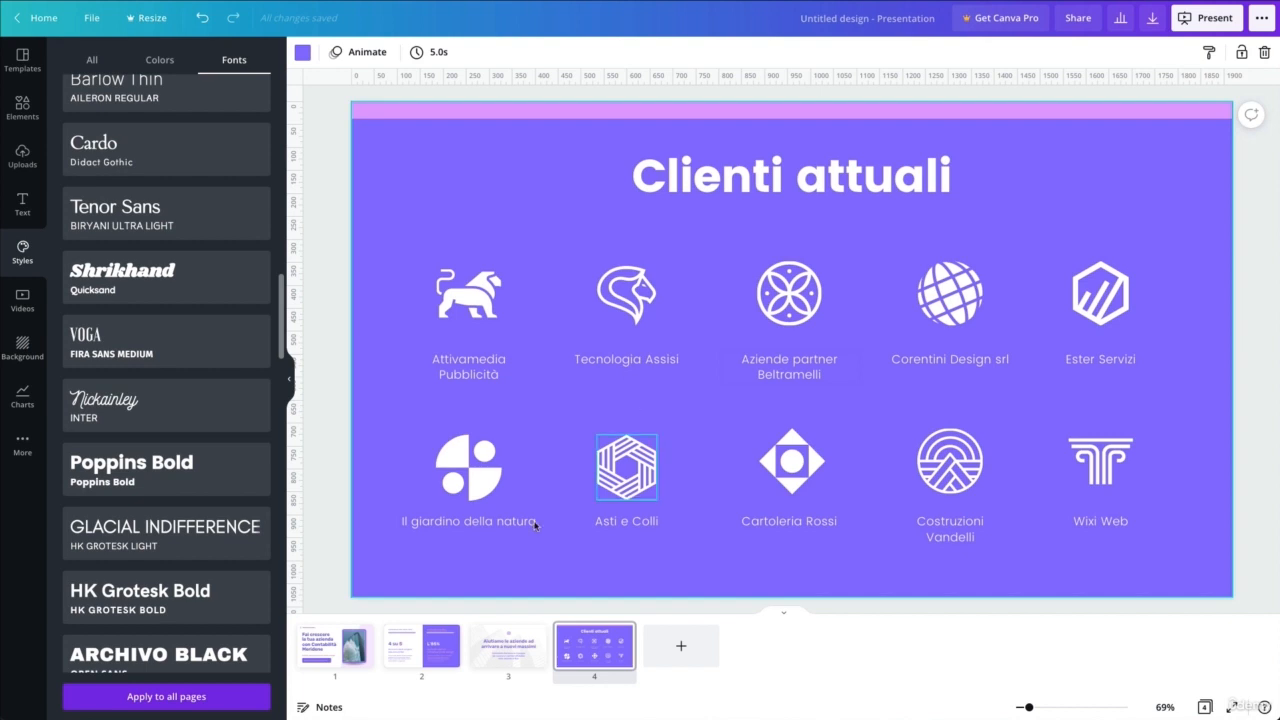
{"action": "left_click", "coordinate": [178, 699]}
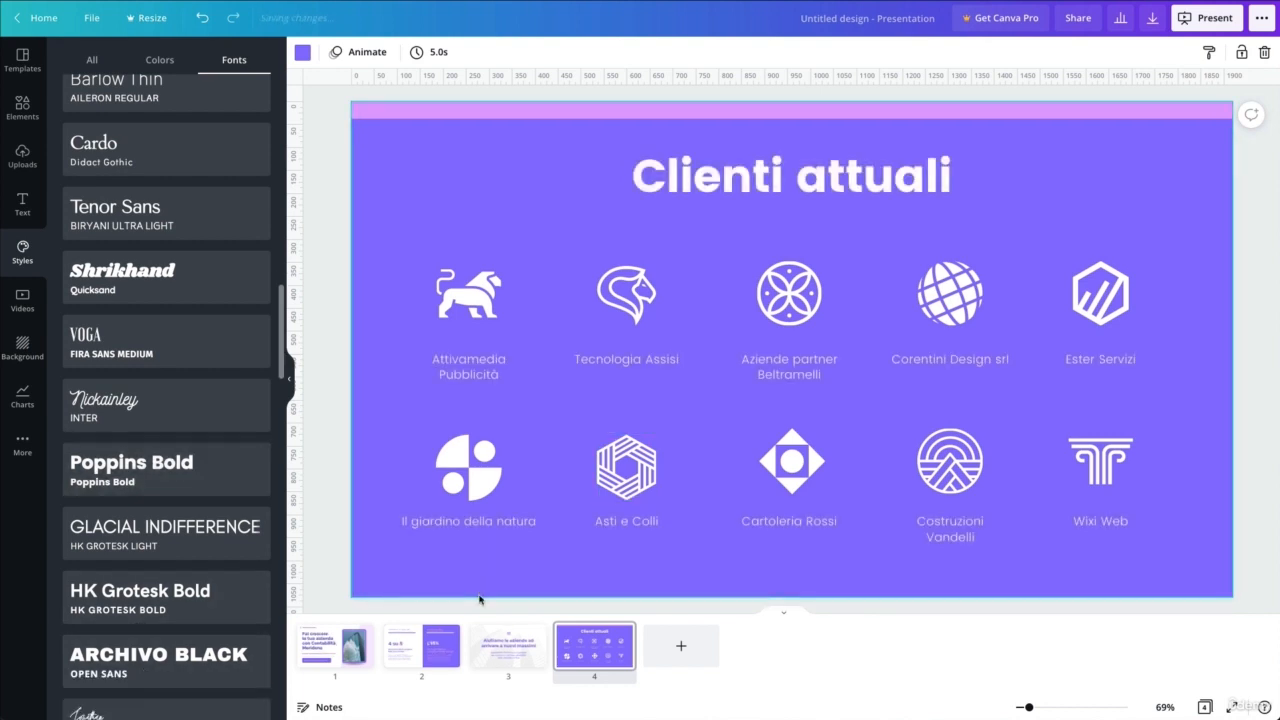
{"action": "left_click", "coordinate": [350, 648]}
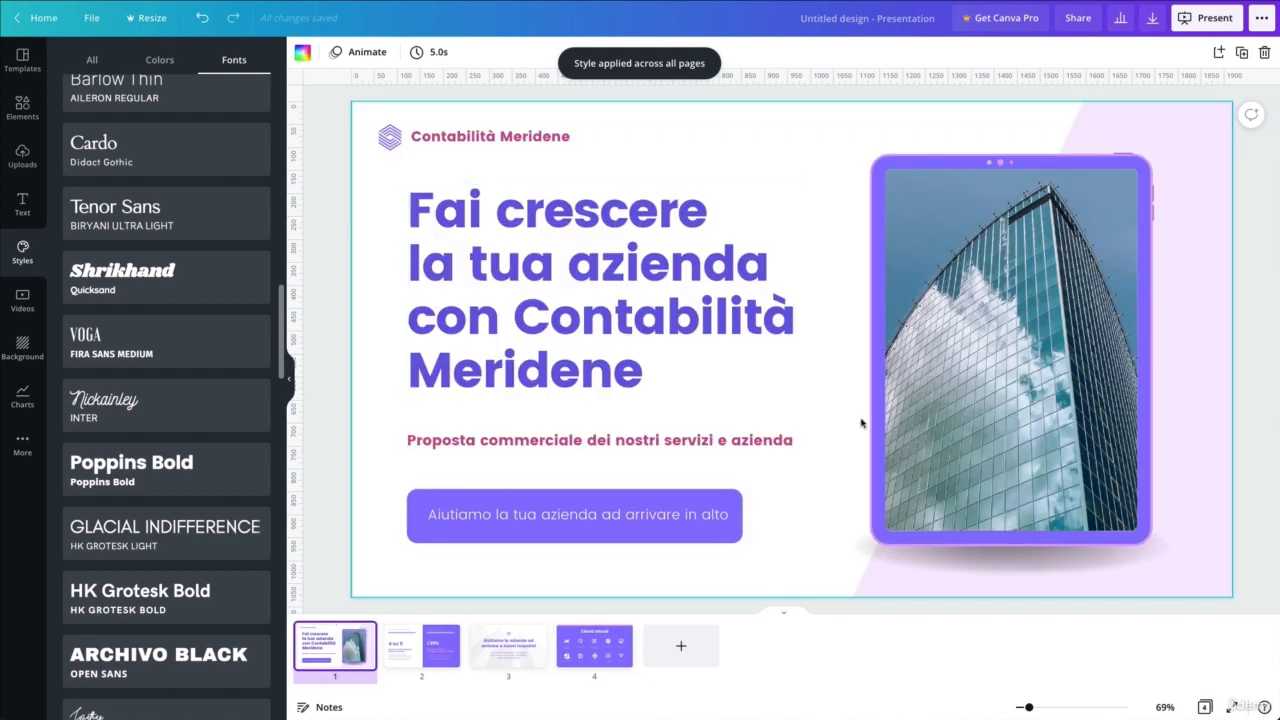
{"action": "left_click", "coordinate": [417, 649]}
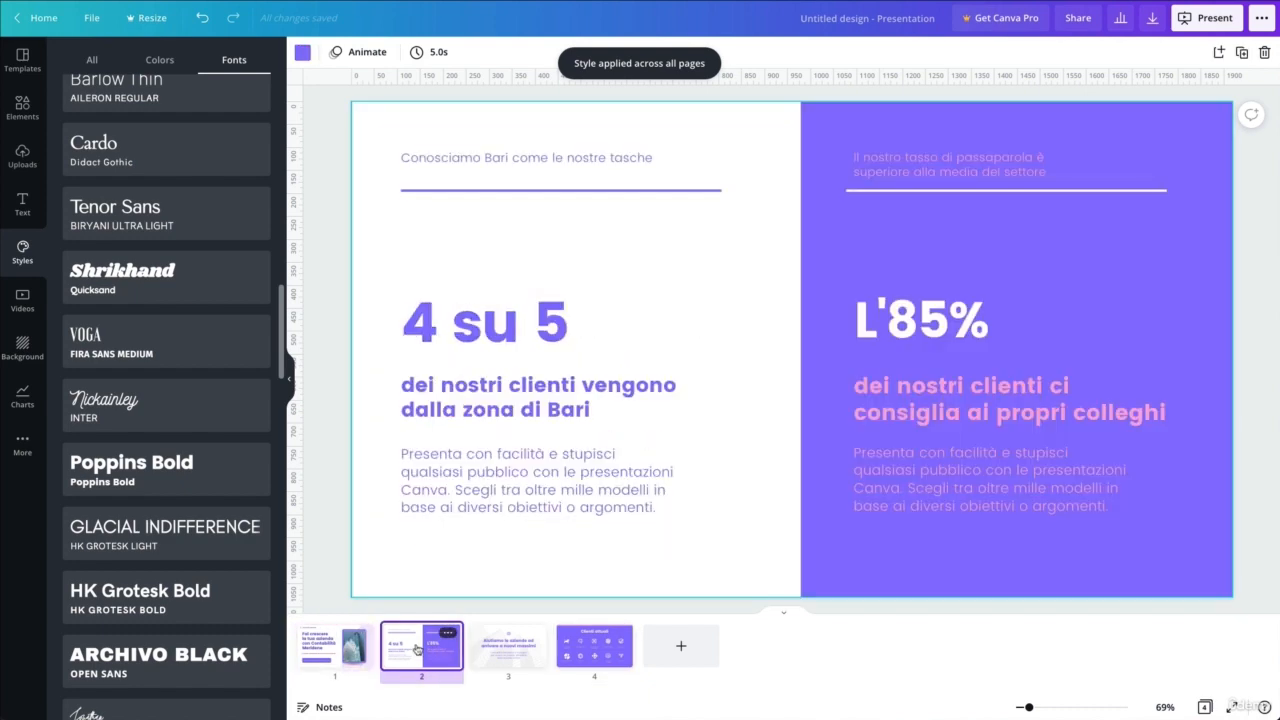
{"action": "left_click", "coordinate": [508, 650]}
{"action": "left_click", "coordinate": [608, 662]}
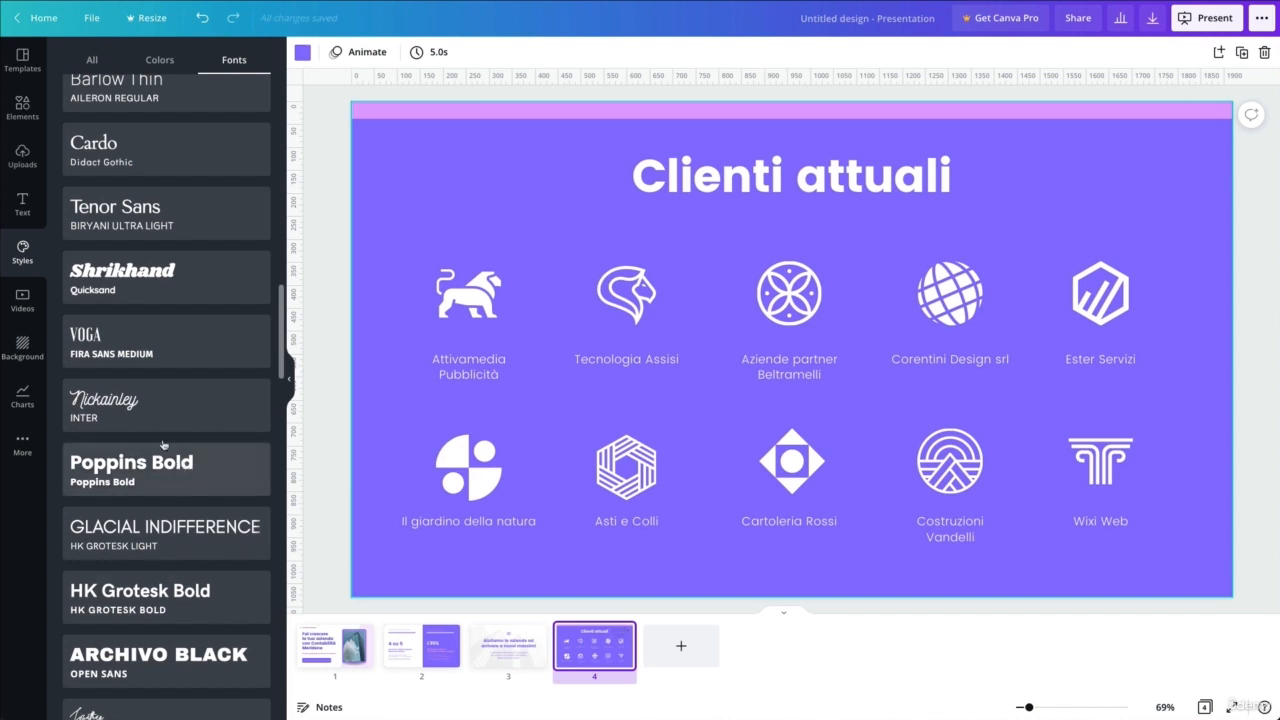
Step: Apply the combined Barlow Thin and Aileron Regular style to page 4 and shuffle its colours to a yellow background with a blue band
{"action": "scroll", "coordinate": [177, 398], "scroll_direction": "up", "scroll_amount": 5}
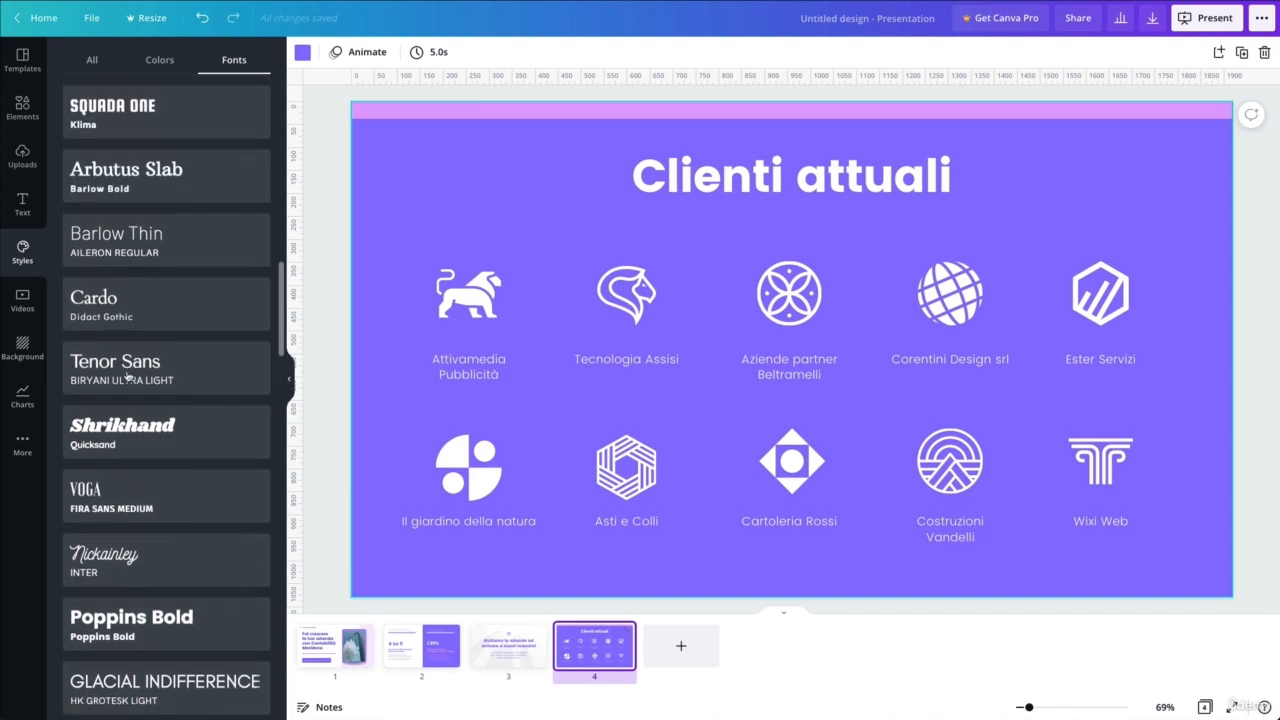
{"action": "scroll", "coordinate": [170, 201], "scroll_direction": "up", "scroll_amount": 3}
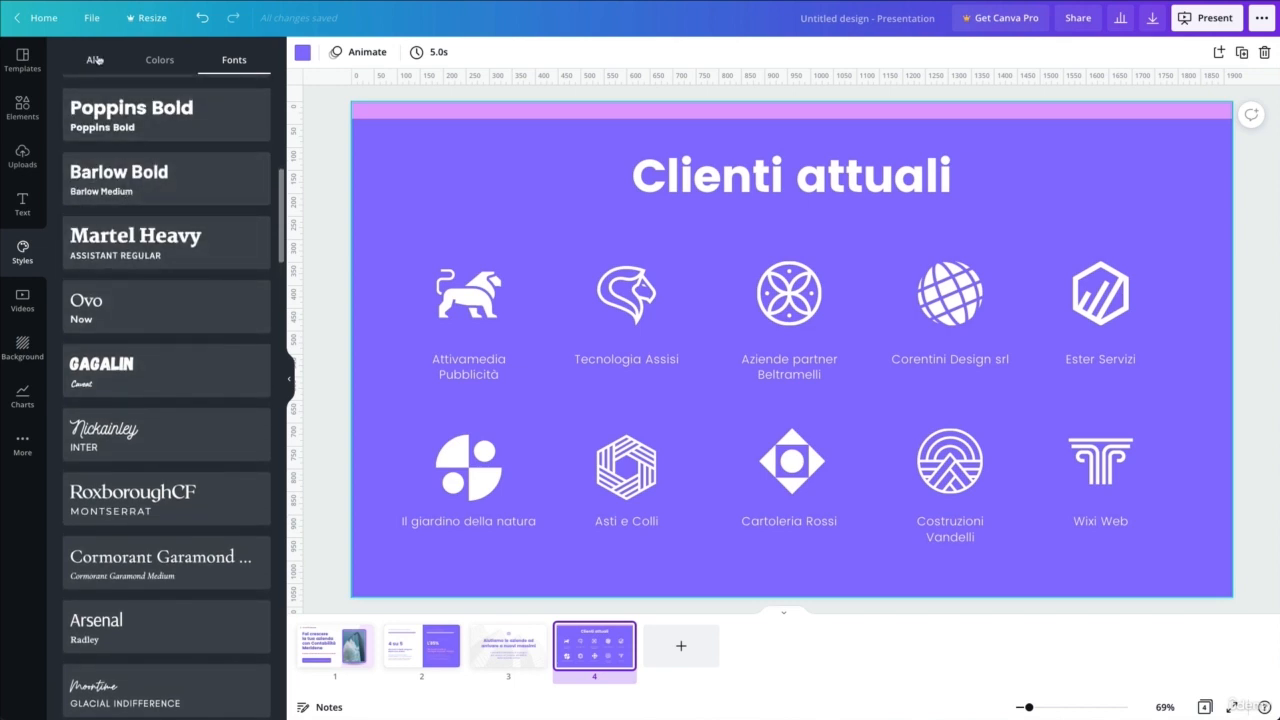
{"action": "scroll", "coordinate": [150, 140], "scroll_direction": "up", "scroll_amount": 6}
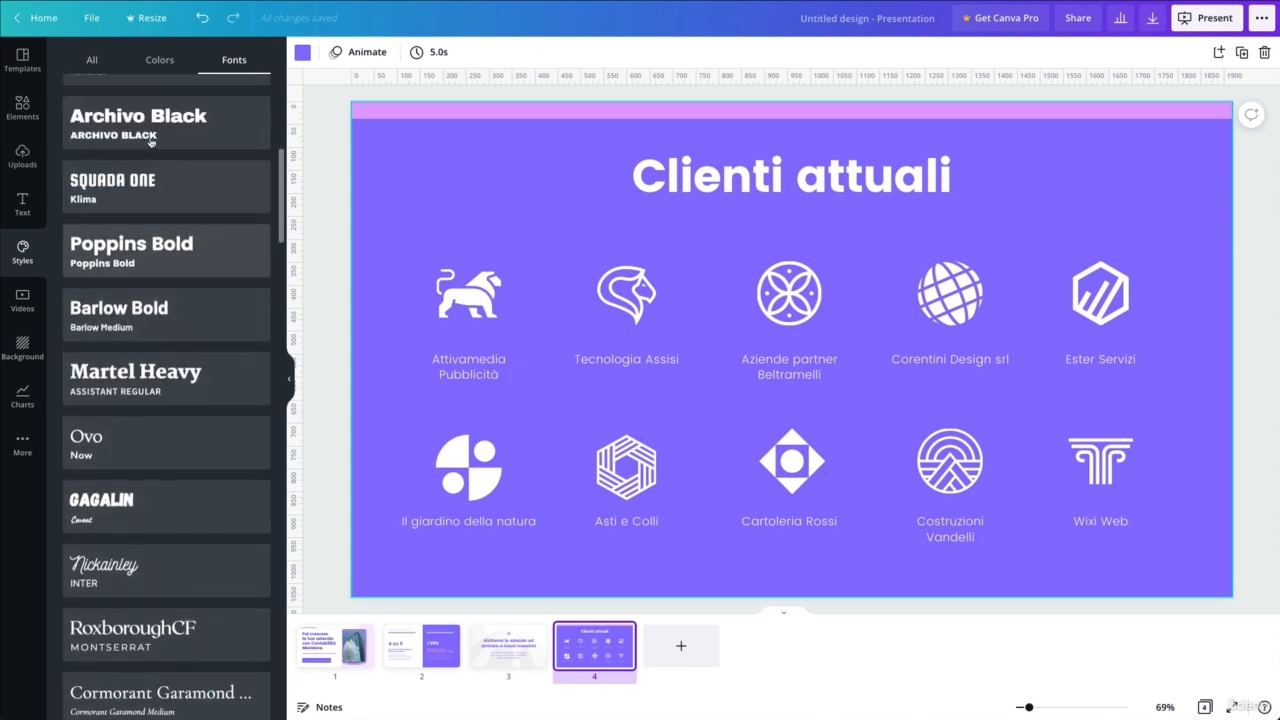
{"action": "left_click", "coordinate": [97, 61]}
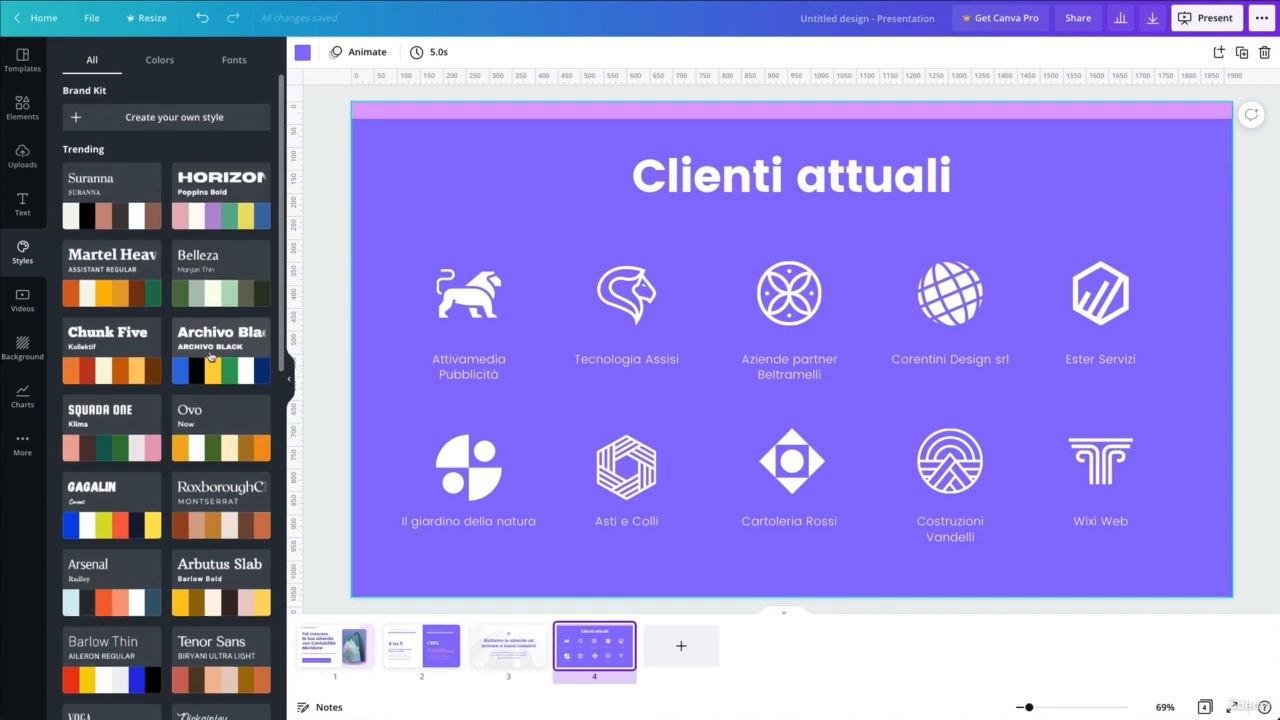
{"action": "scroll", "coordinate": [150, 460], "scroll_direction": "down", "scroll_amount": 2}
{"action": "left_click", "coordinate": [100, 575]}
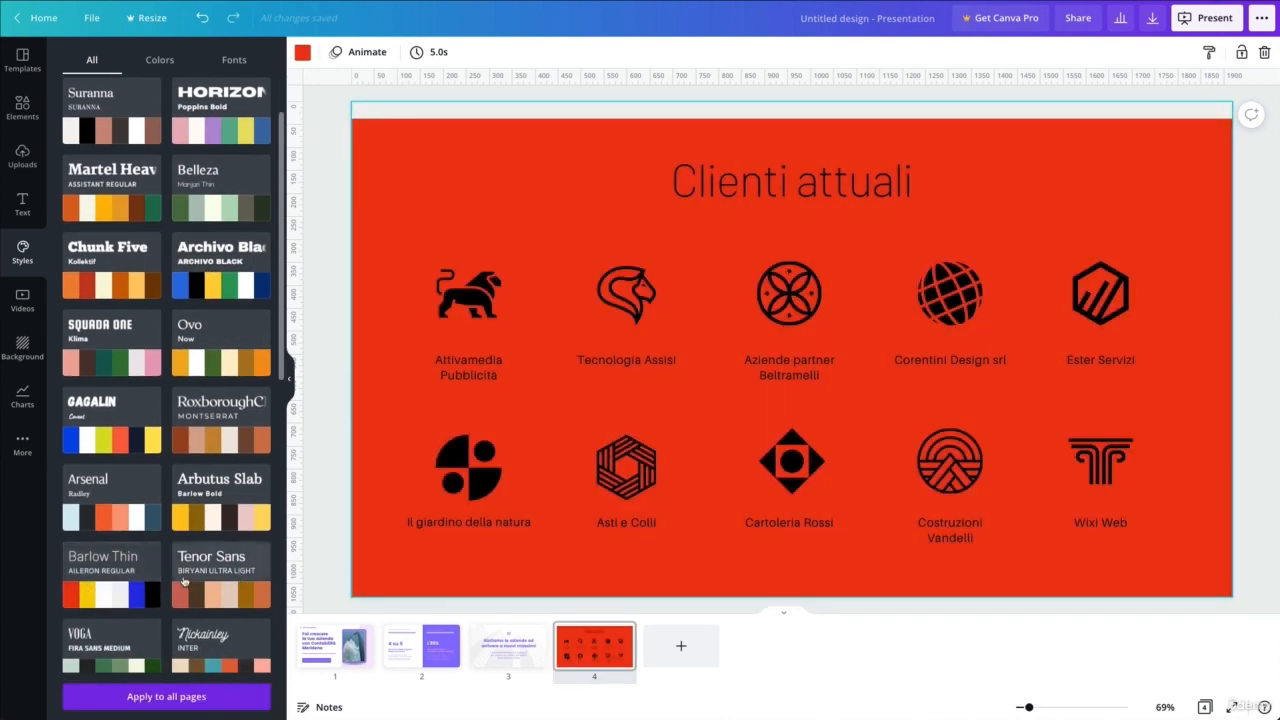
{"action": "left_click", "coordinate": [127, 570]}
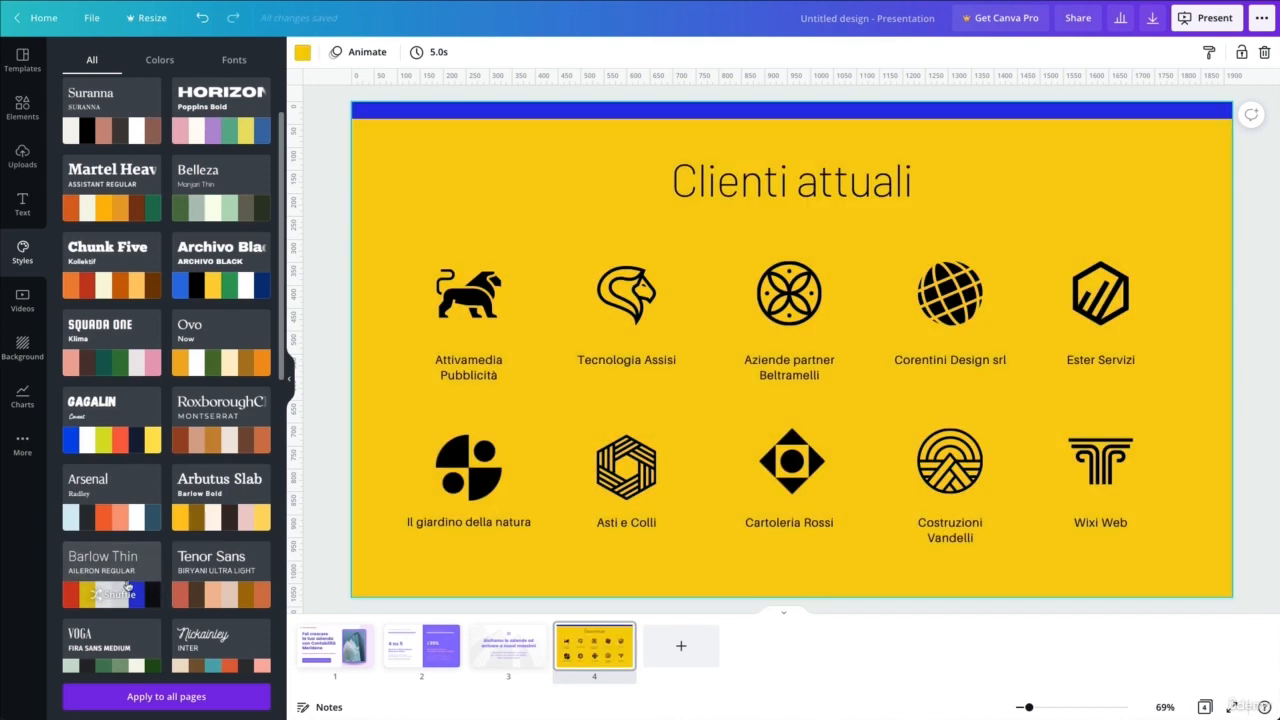
Step: Shuffle page 4's Barlow Thin style to a white background and try the HK Grotesk Bold style on it
{"action": "left_click", "coordinate": [119, 590]}
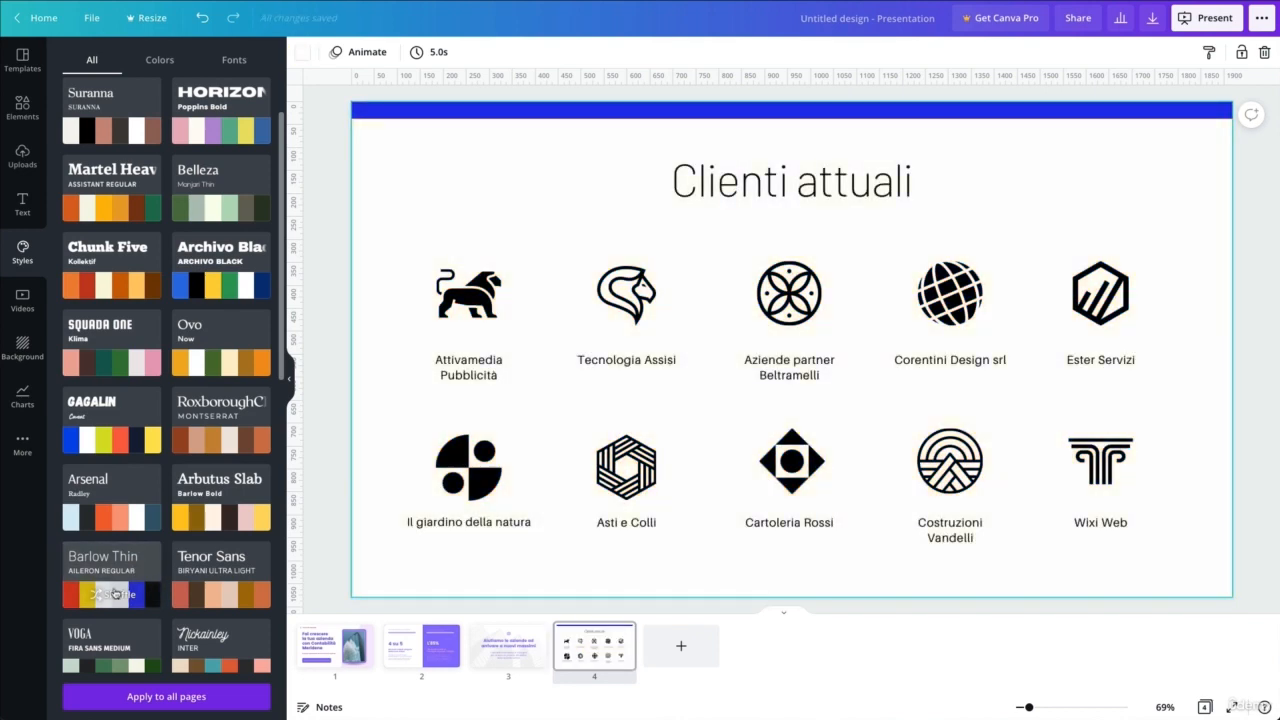
{"action": "scroll", "coordinate": [152, 452], "scroll_direction": "down", "scroll_amount": 2}
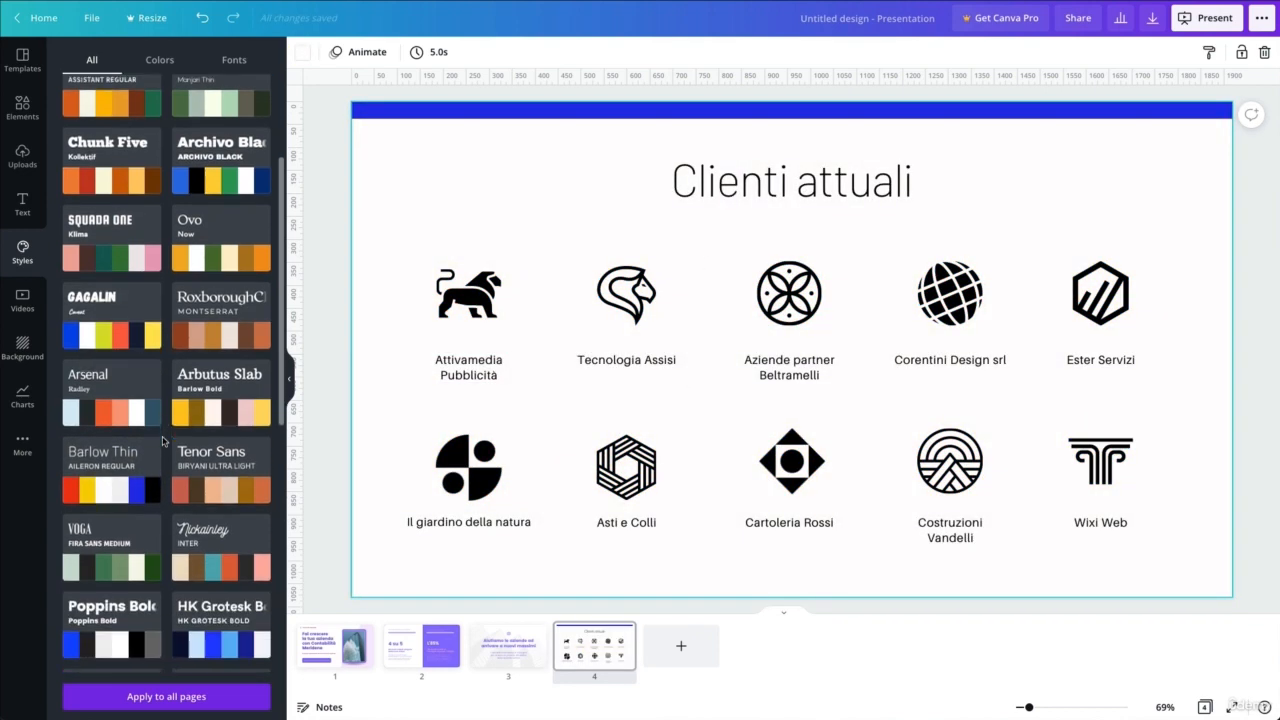
{"action": "scroll", "coordinate": [152, 452], "scroll_direction": "down", "scroll_amount": 1}
{"action": "left_click", "coordinate": [187, 468]}
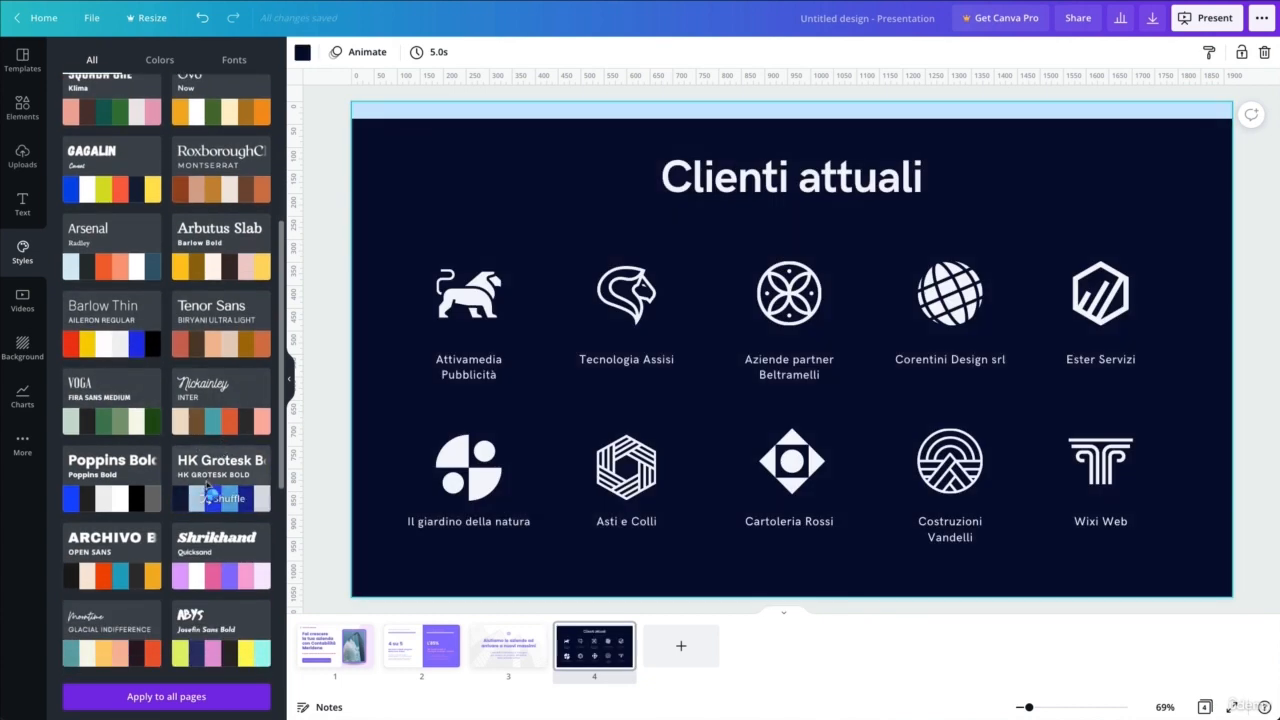
{"action": "left_click", "coordinate": [205, 492]}
Step: Apply the combined Poppins Bold style to page 4 with a blue background and white text
{"action": "left_click", "coordinate": [115, 496]}
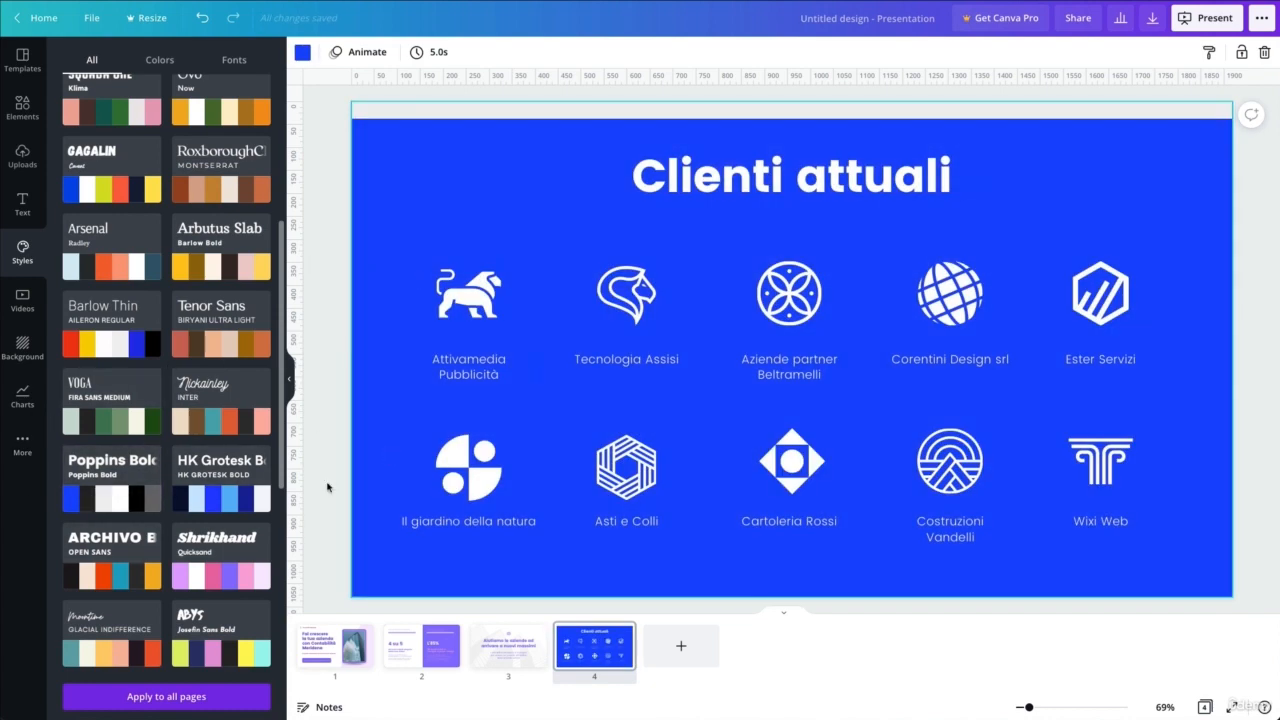
{"action": "scroll", "coordinate": [221, 394], "scroll_direction": "up", "scroll_amount": 1}
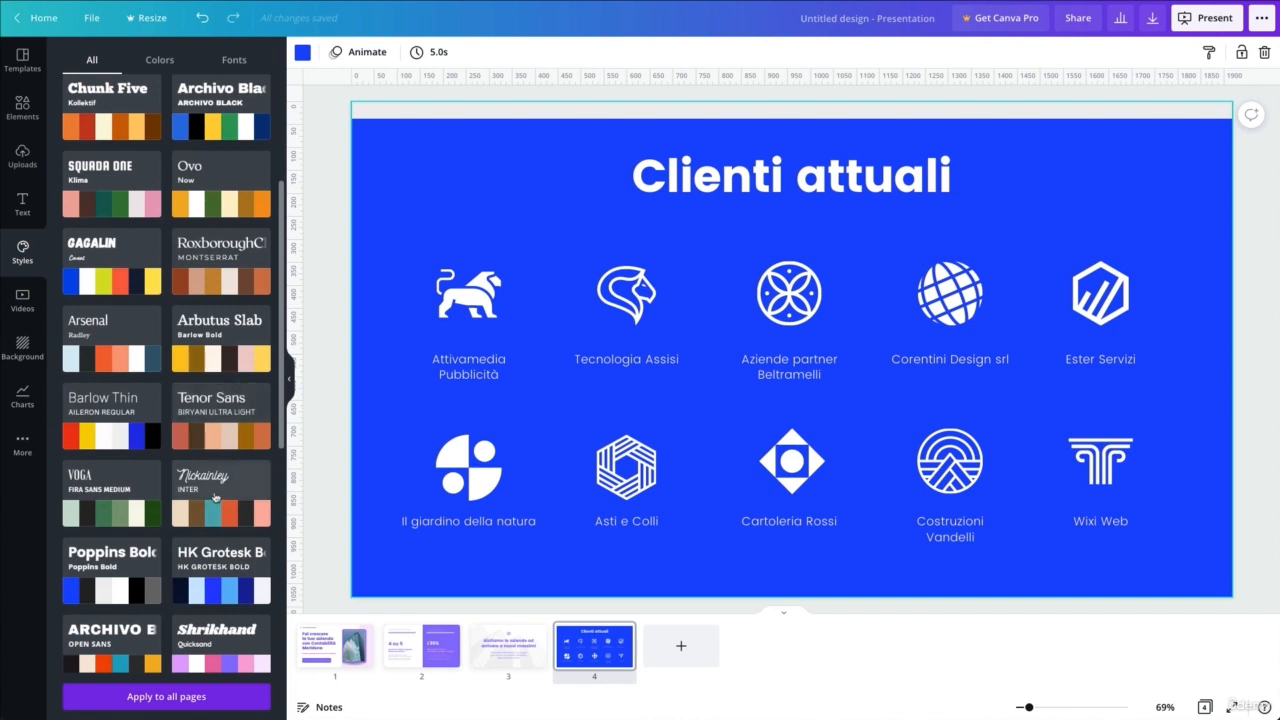
{"action": "scroll", "coordinate": [229, 208], "scroll_direction": "up", "scroll_amount": 3}
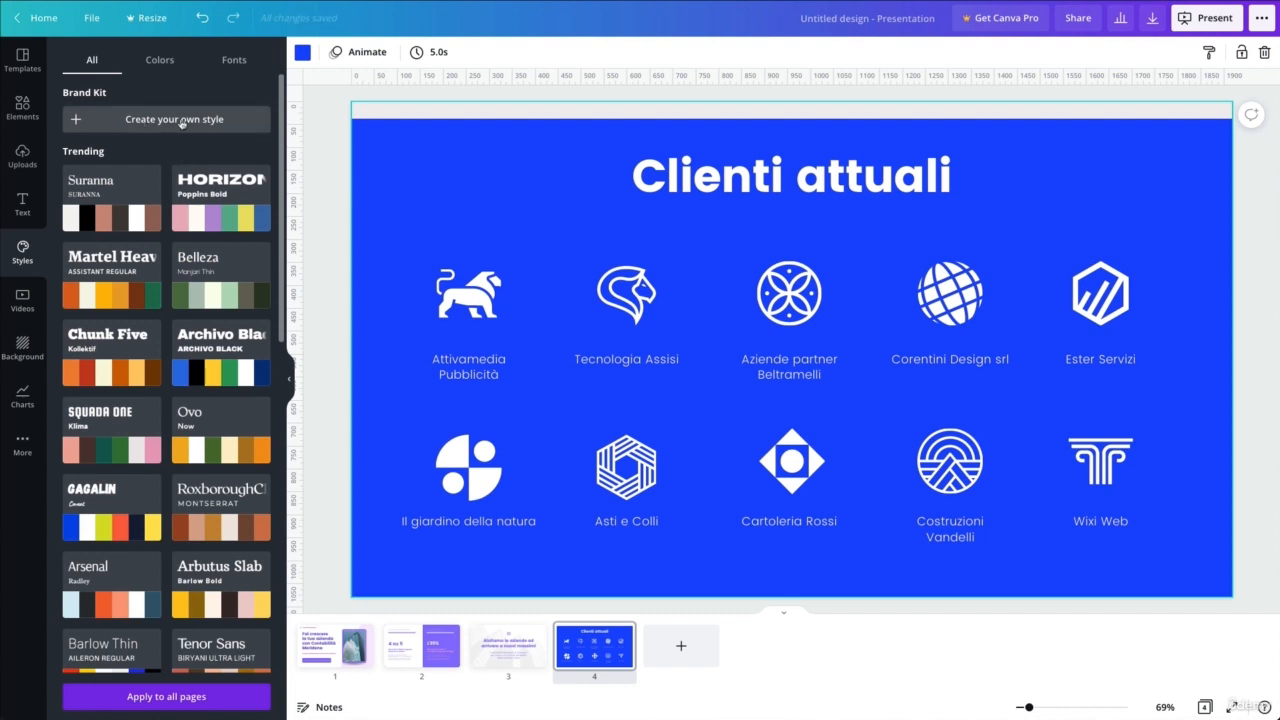
Step: Open the Brand Kit for creating a custom style, try to add a heading style and return to the presentation
{"action": "left_click", "coordinate": [150, 60]}
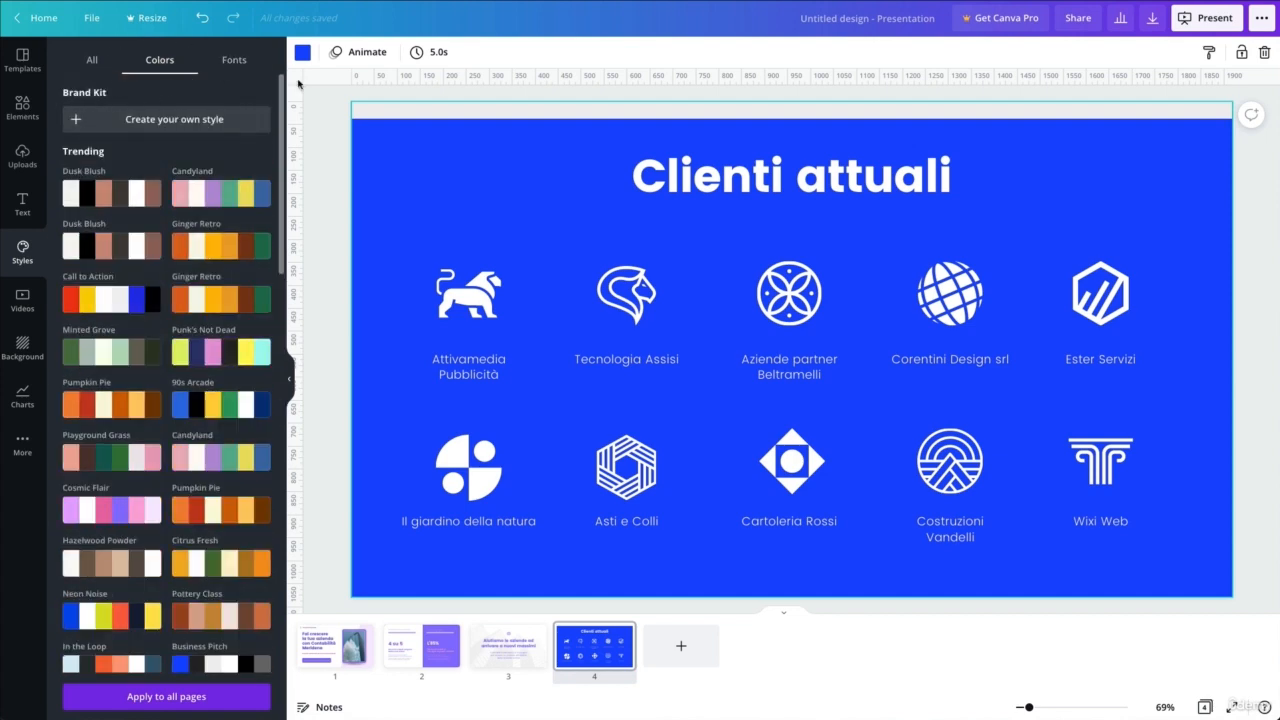
{"action": "left_click", "coordinate": [91, 61]}
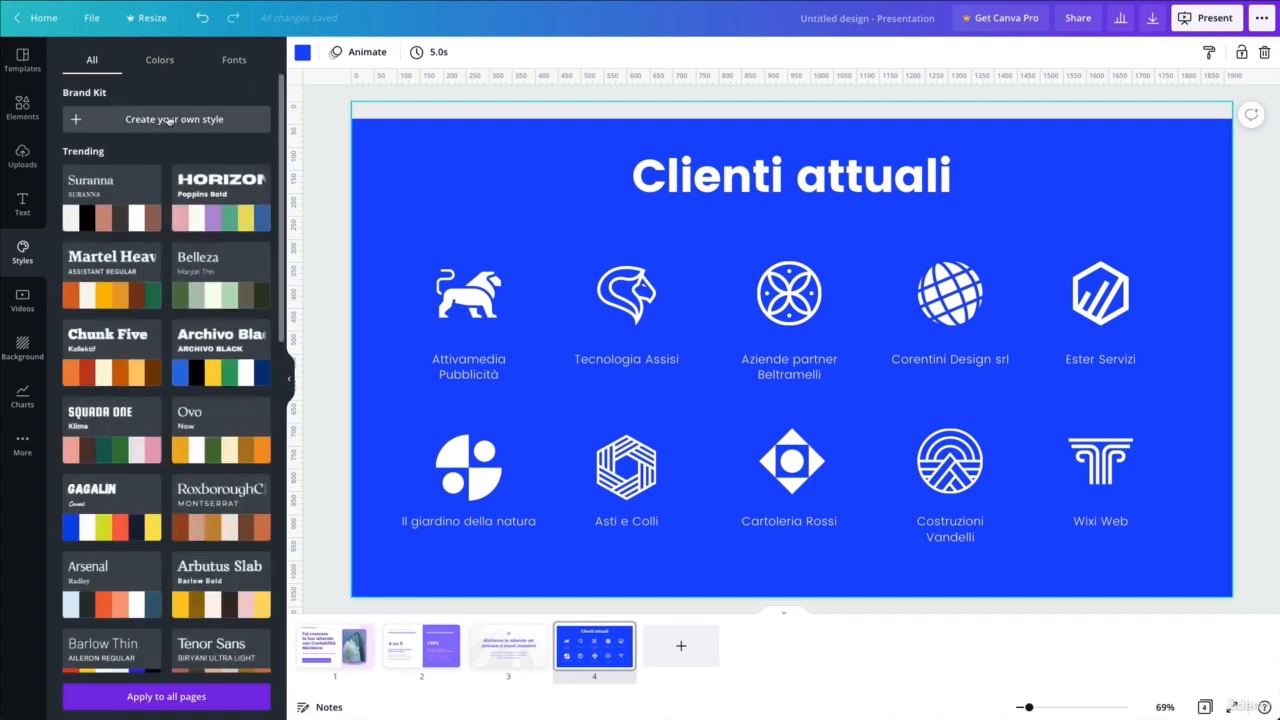
{"action": "left_click", "coordinate": [168, 120]}
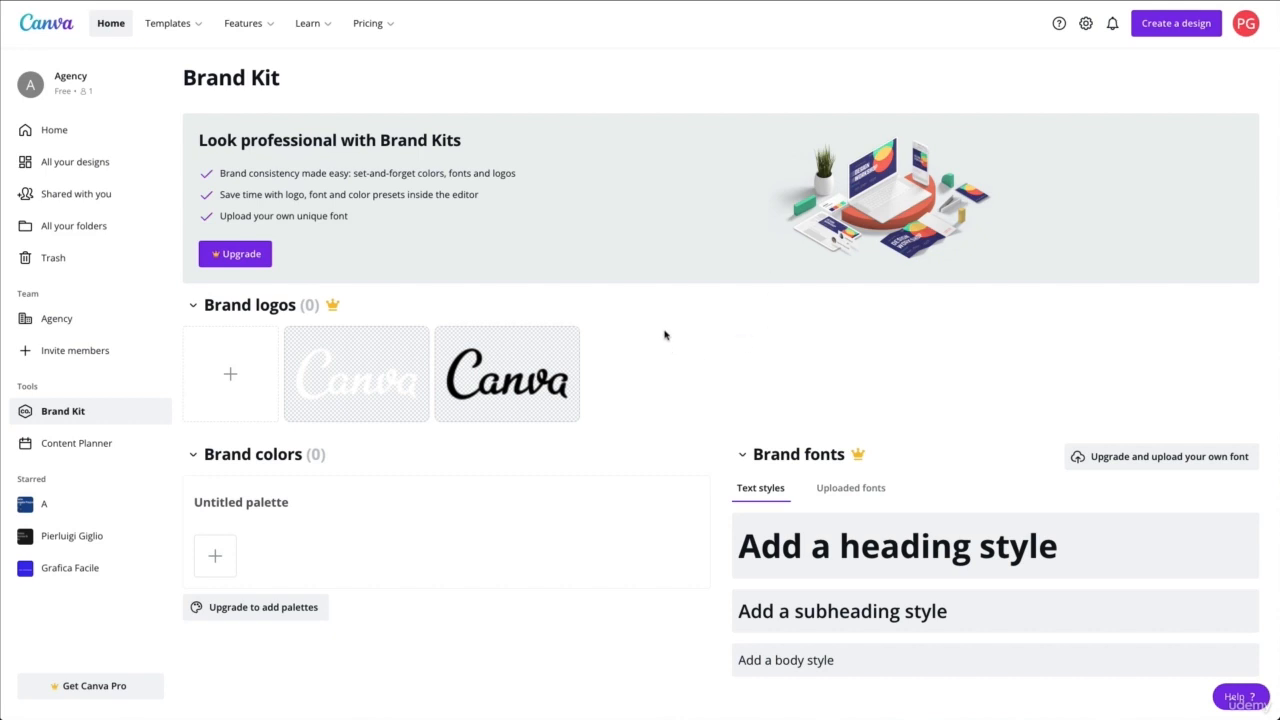
{"action": "left_click", "coordinate": [868, 547]}
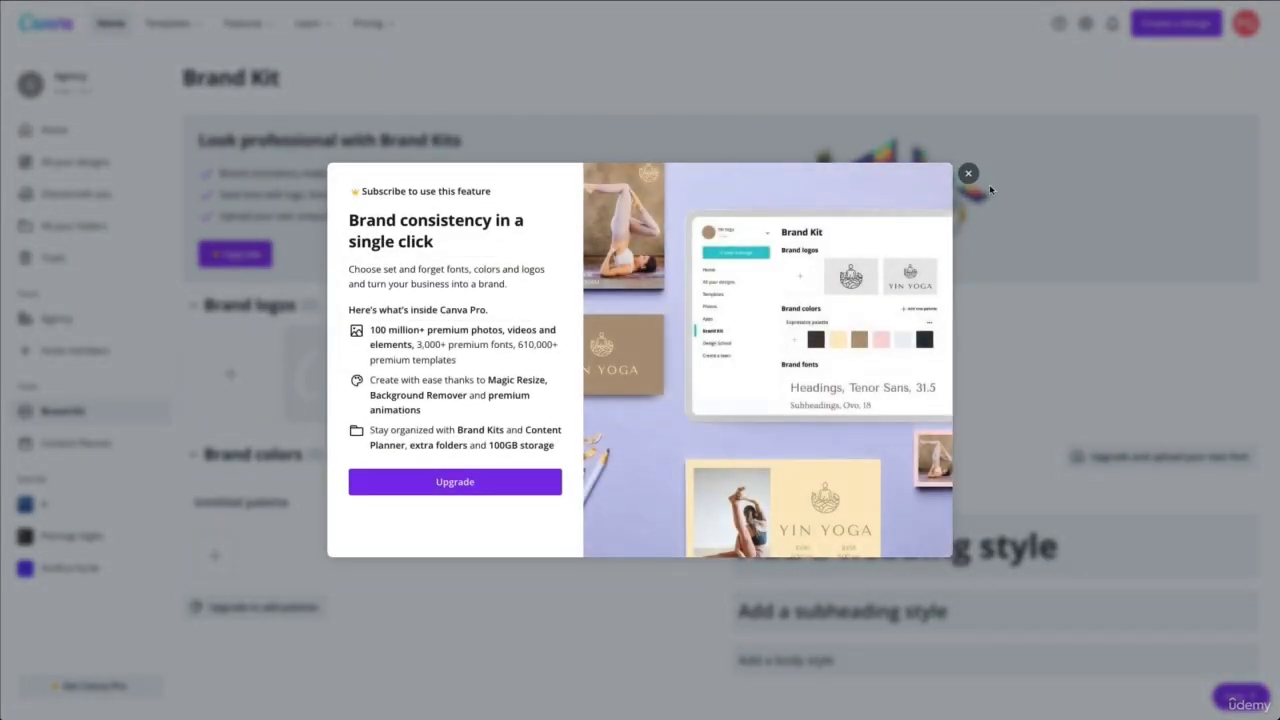
{"action": "left_click", "coordinate": [968, 173]}
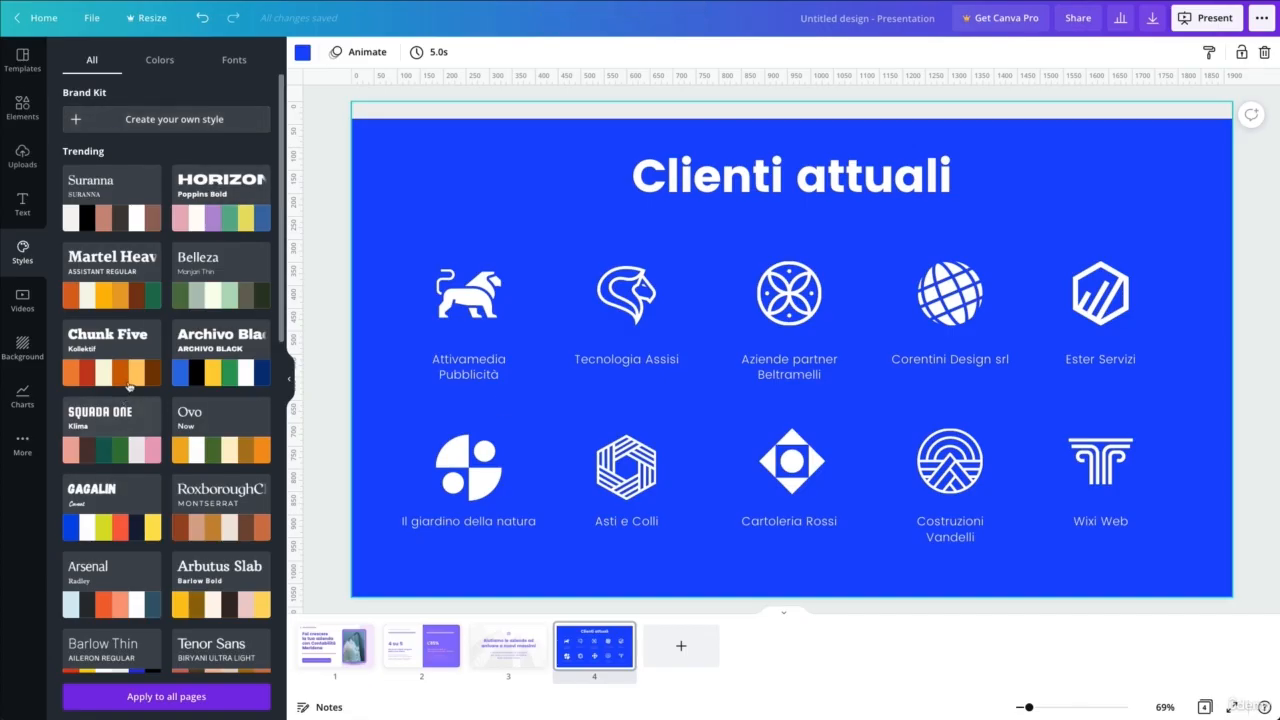
Step: Browse the trending colour palettes for page 4 to examine the available combinations
{"action": "left_click", "coordinate": [164, 59]}
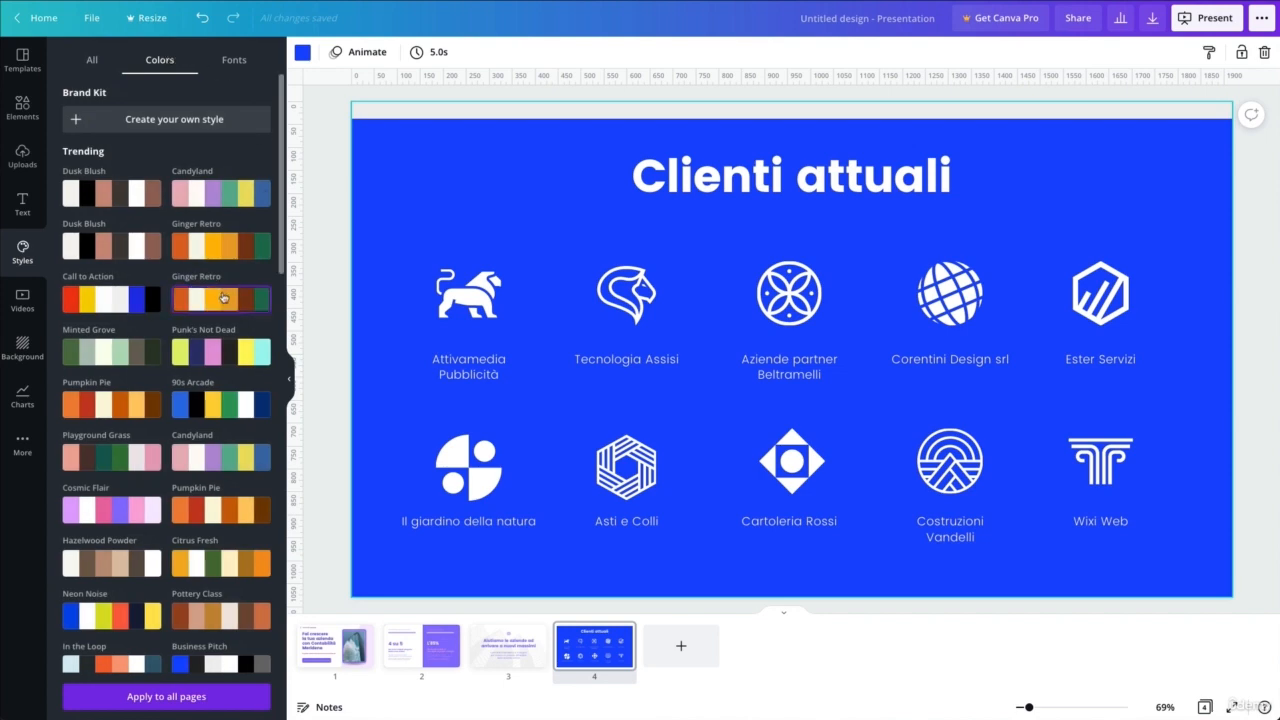
{"action": "scroll", "coordinate": [170, 280], "scroll_direction": "down", "scroll_amount": 5}
{"action": "scroll", "coordinate": [170, 278], "scroll_direction": "down", "scroll_amount": 10}
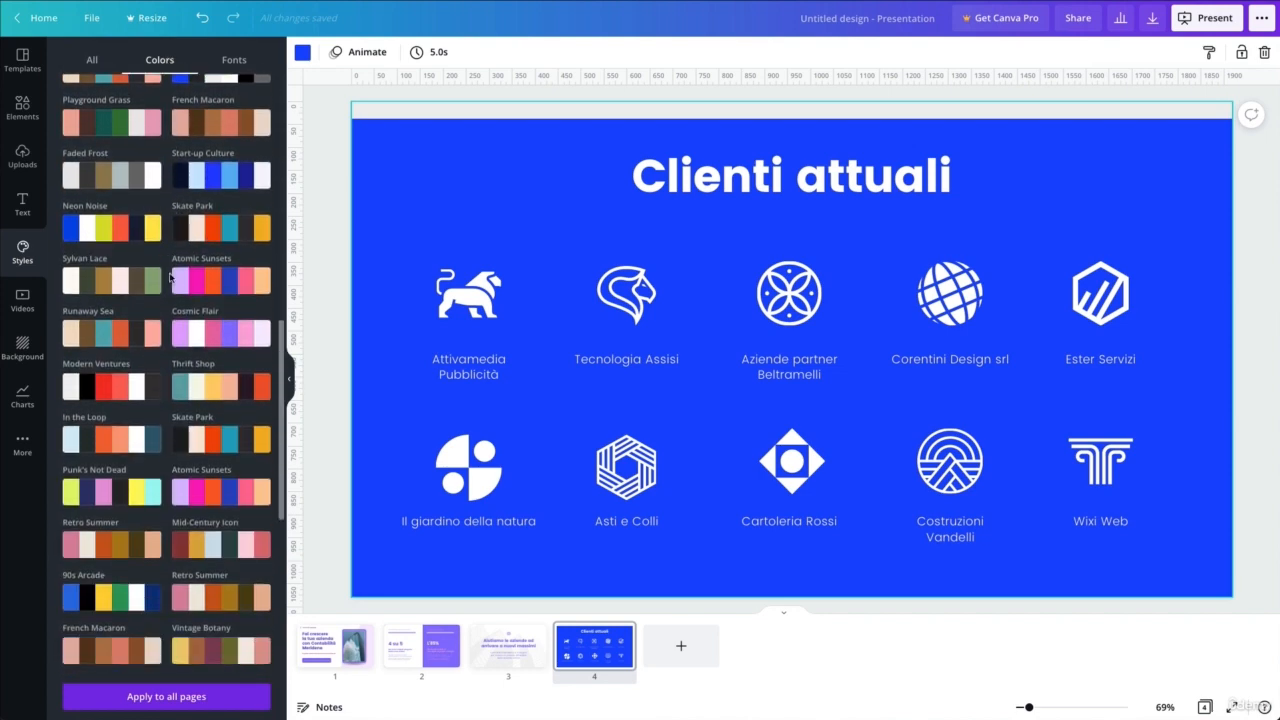
{"action": "scroll", "coordinate": [138, 352], "scroll_direction": "up", "scroll_amount": 15}
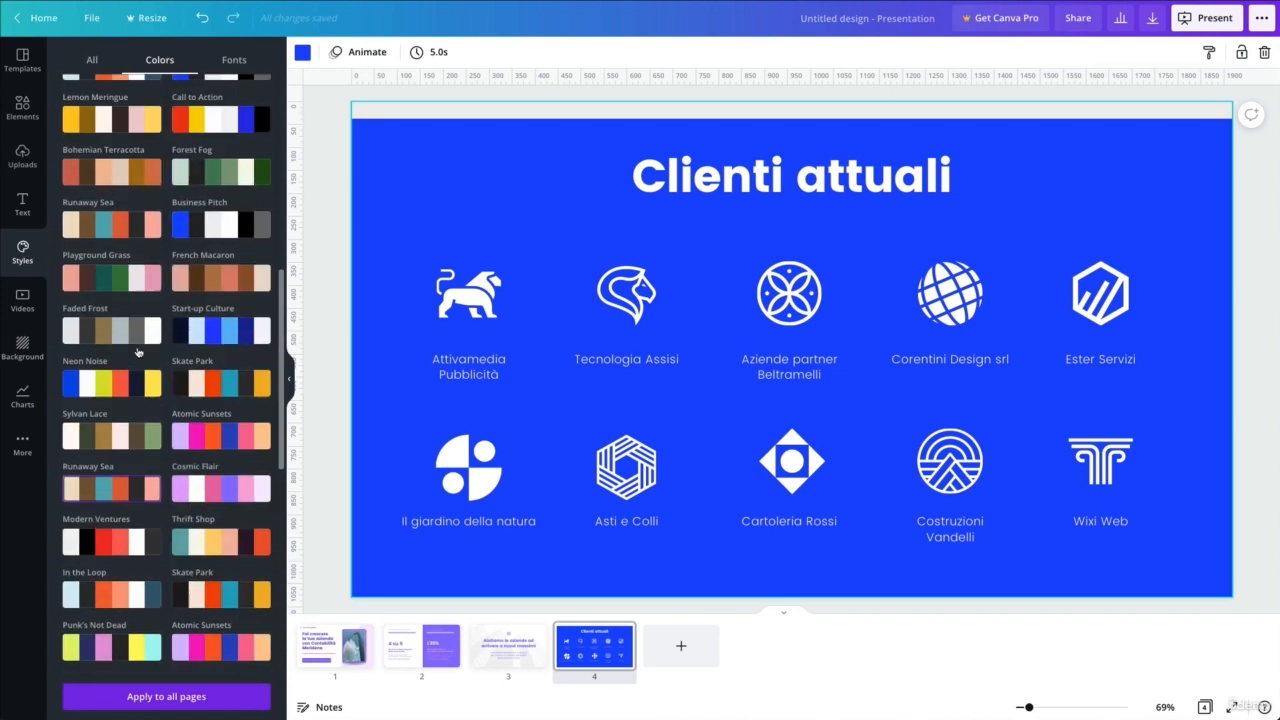